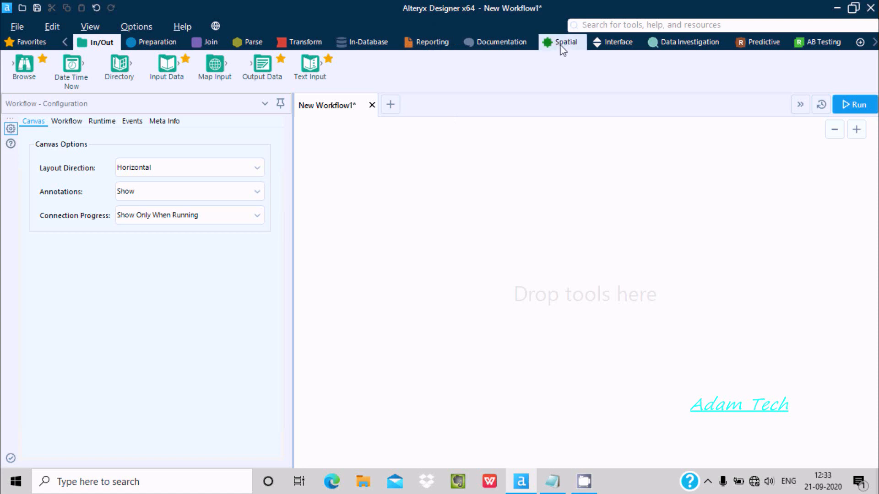
click(561, 42)
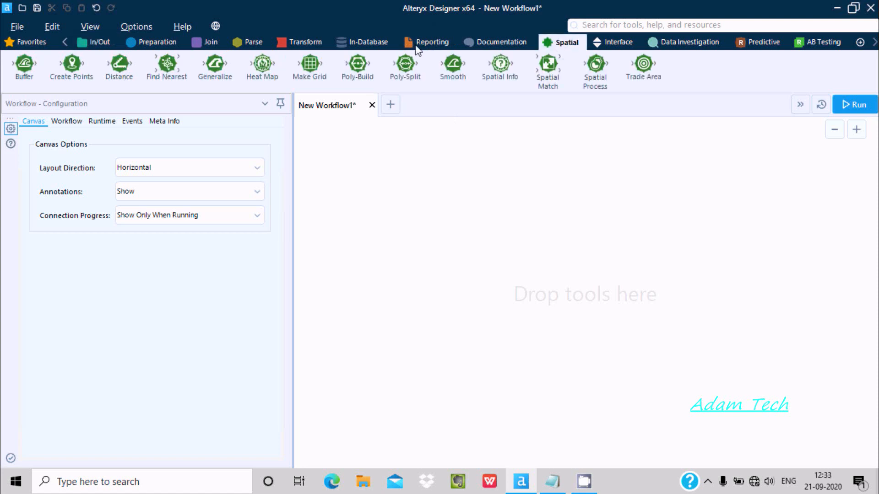
drag(23, 63, 23, 73)
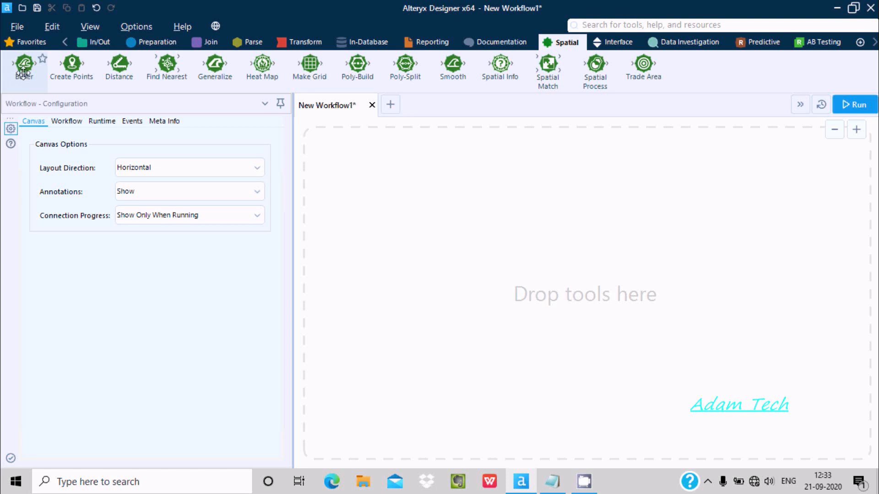
mouse_move(26, 71)
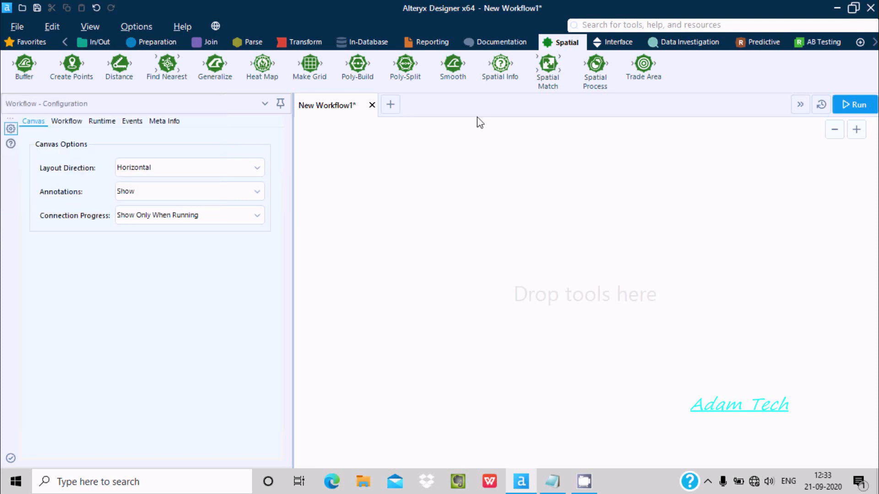
- Add an Input Data tool to the empty workflow canvas
click(100, 43)
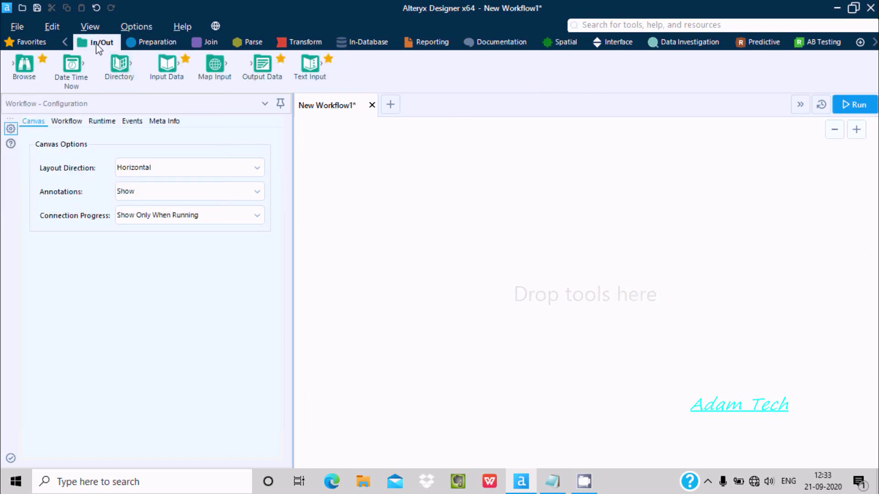
drag(166, 68, 354, 170)
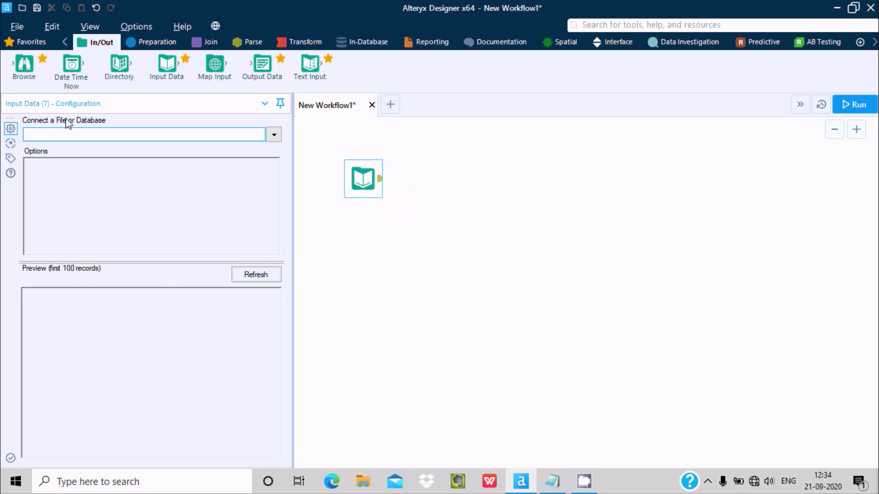
click(248, 135)
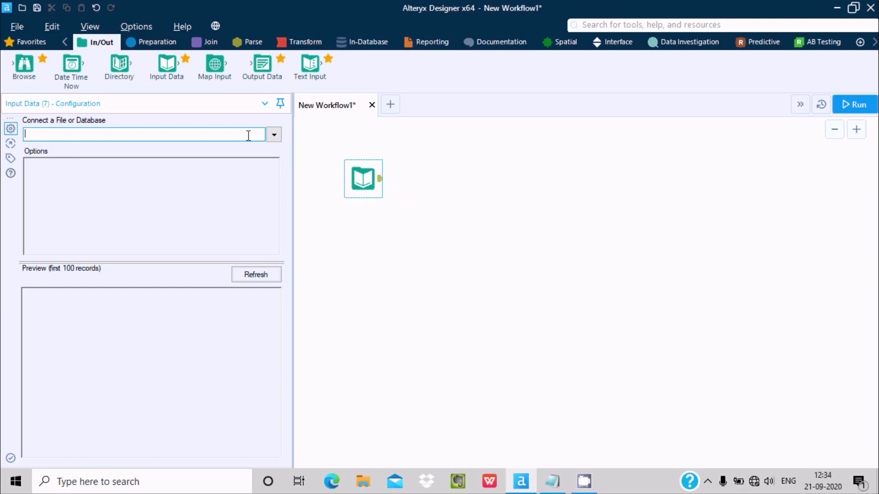
click(273, 135)
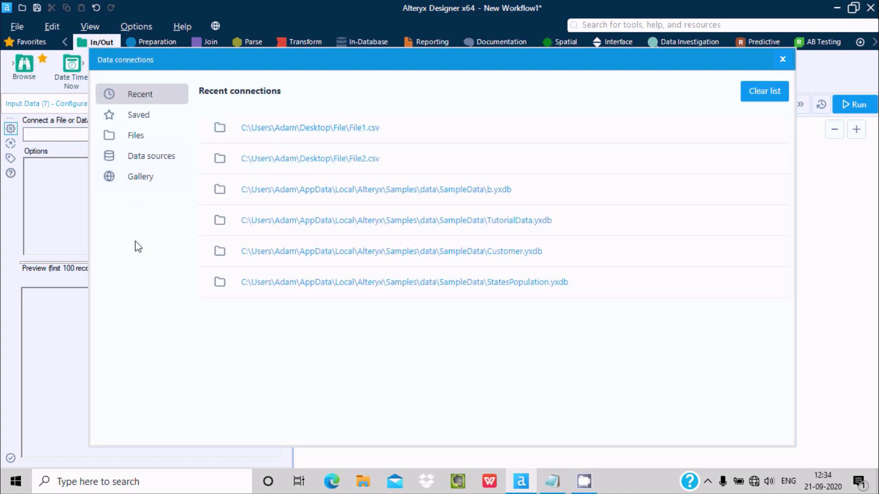
click(143, 158)
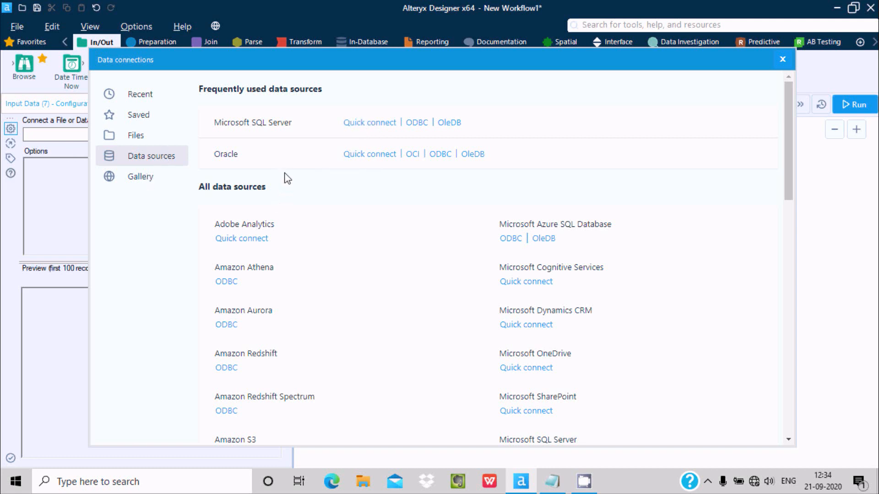
click(136, 138)
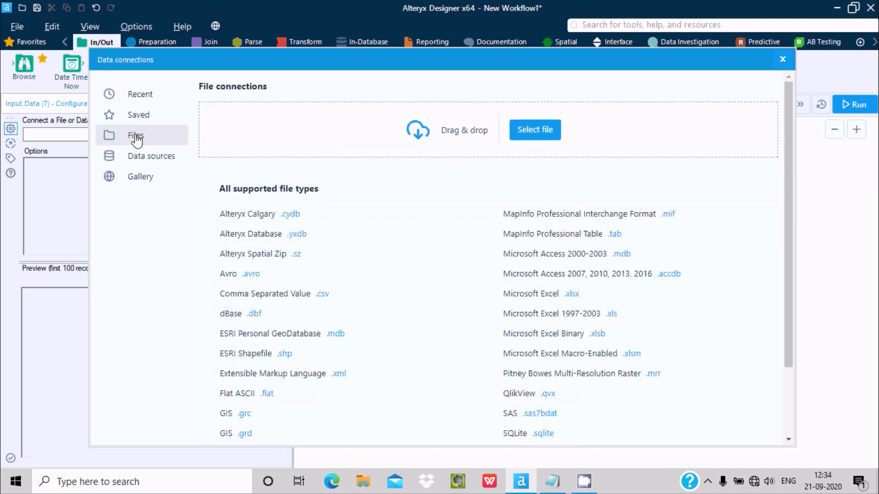
click(536, 135)
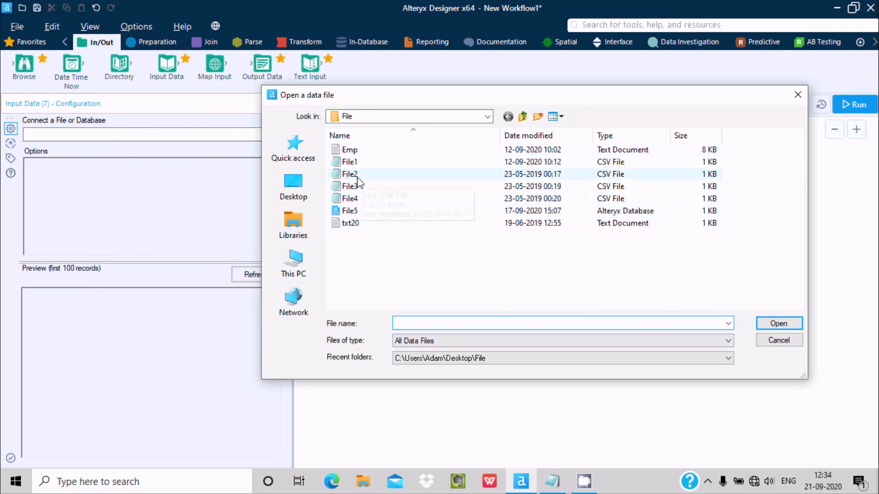
click(778, 340)
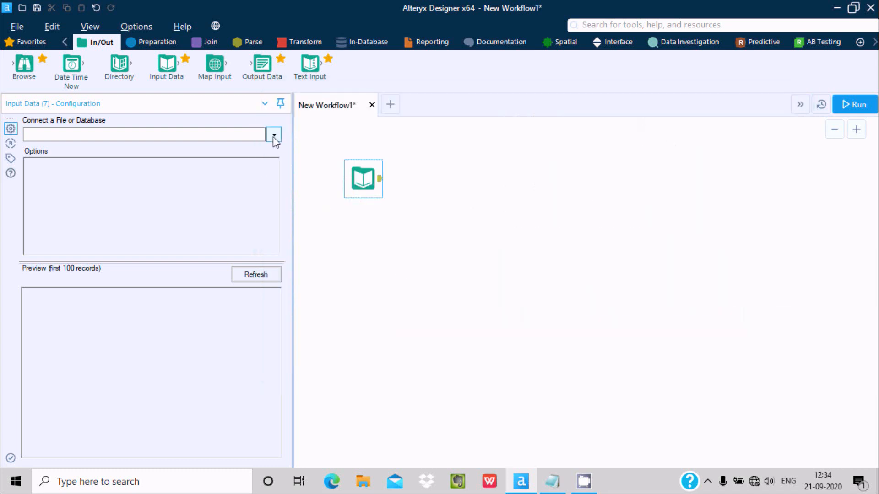
- Connect the Input Data tool to File1.csv from the recent connections
click(274, 136)
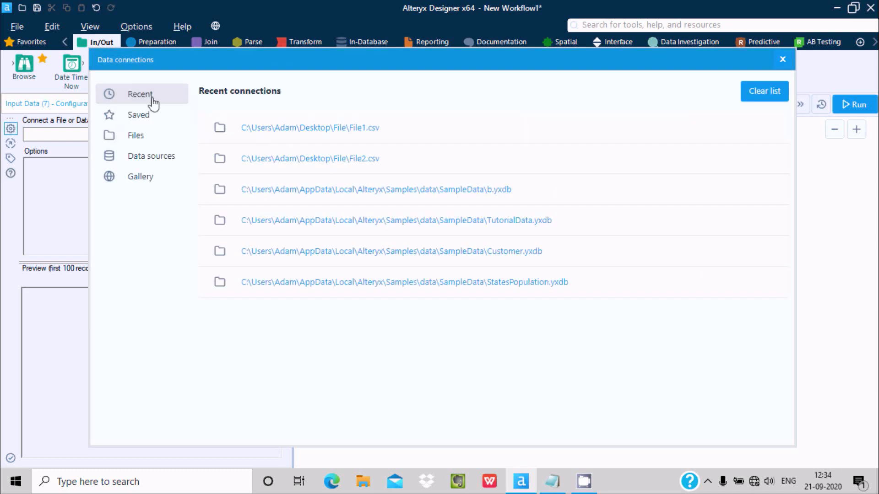
click(314, 129)
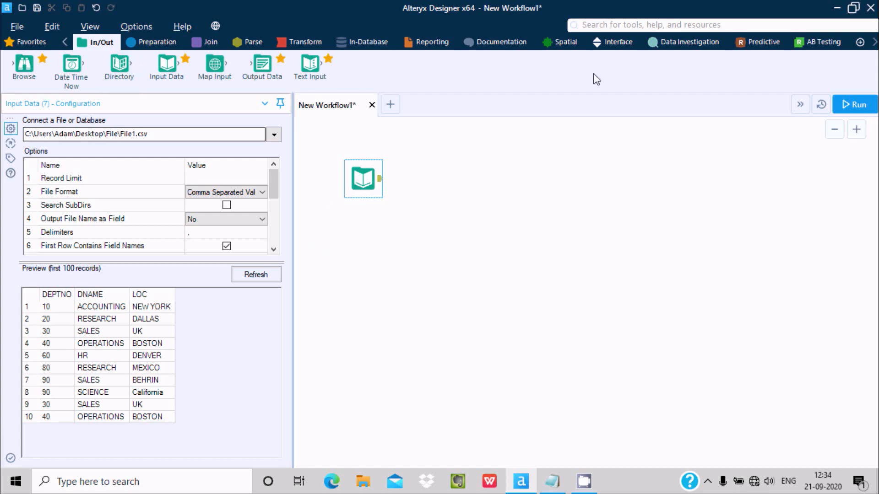
- Add a Buffer tool connected after the Input Data tool, followed by a Browse tool connected to the Buffer output
click(571, 46)
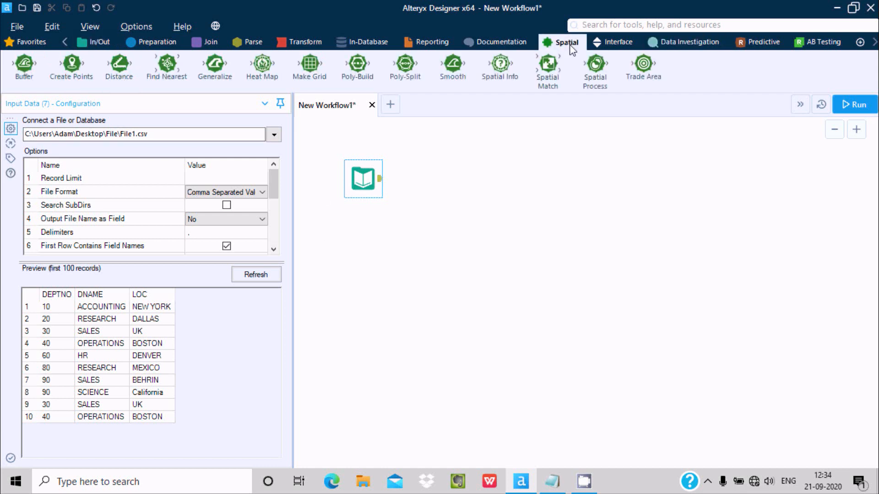
drag(25, 64, 462, 177)
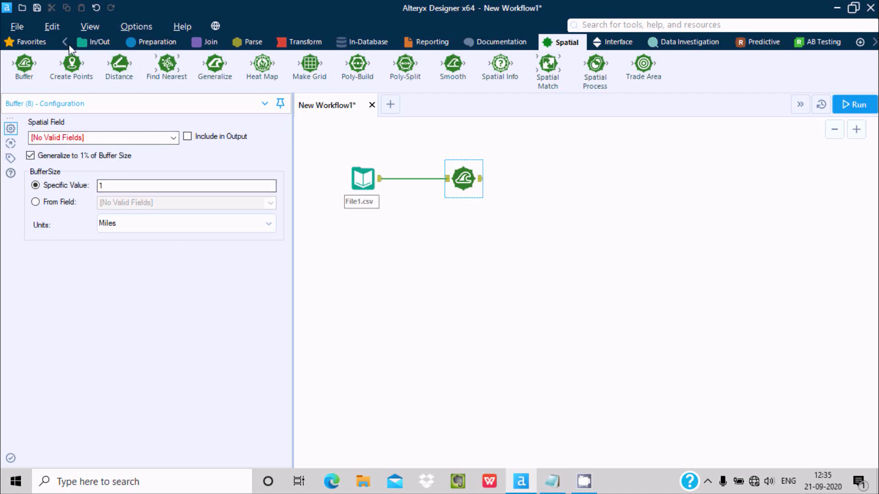
click(94, 42)
drag(24, 64, 556, 177)
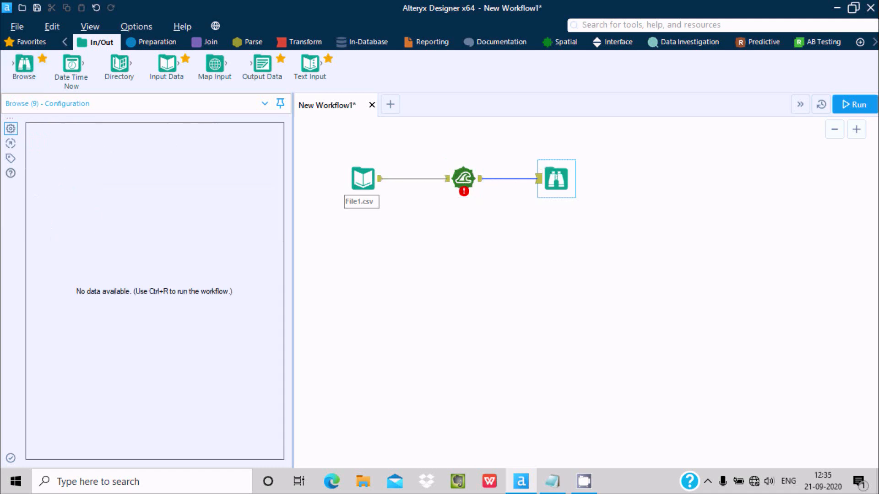
- Run the workflow and inspect the Buffer tool's configuration and messages
click(856, 105)
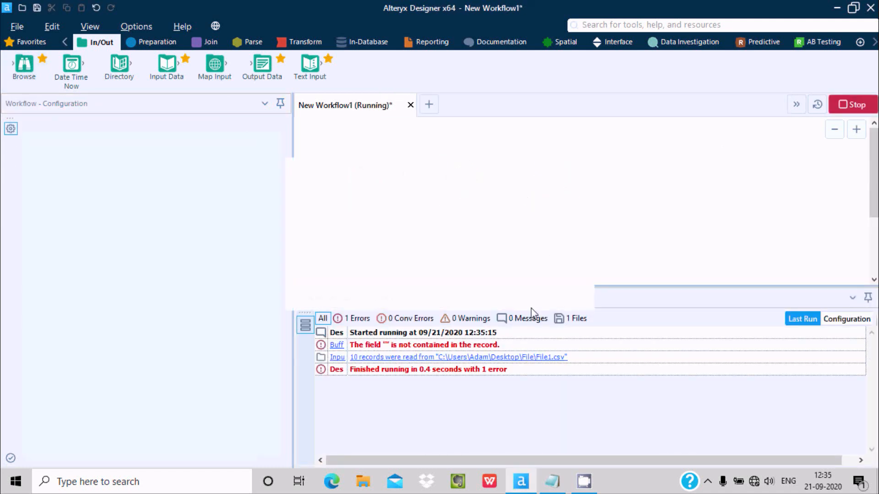
click(546, 293)
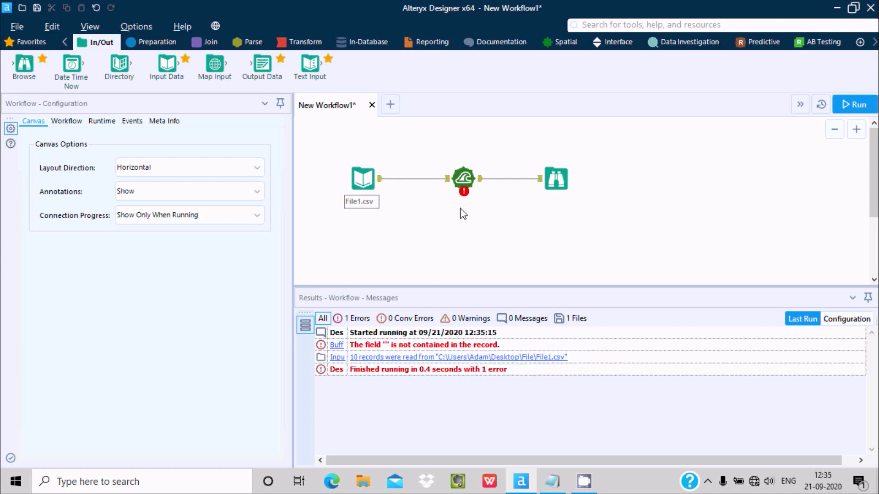
click(465, 177)
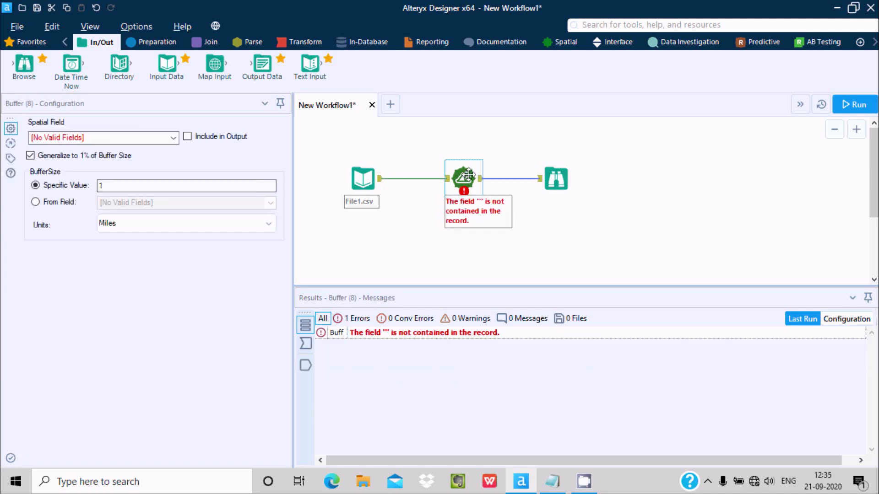
- Switch the Input Data tool's source to the recent connection StatesPopulation.yxdb
click(364, 179)
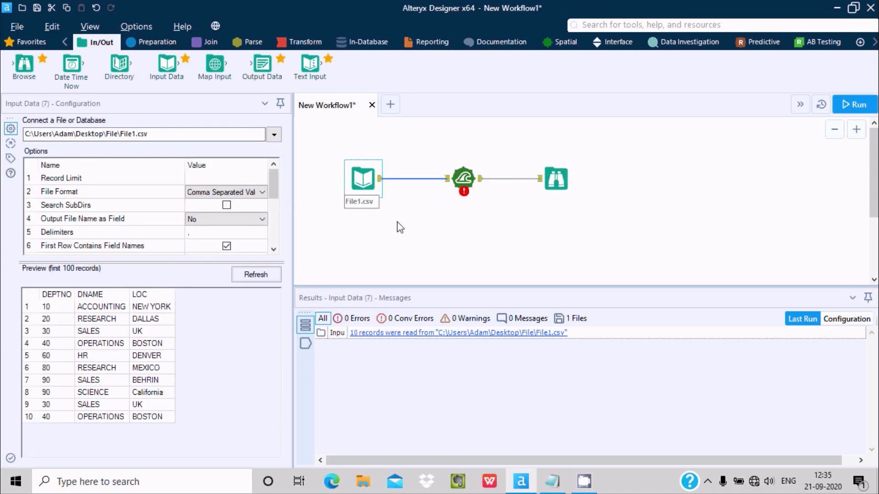
click(274, 135)
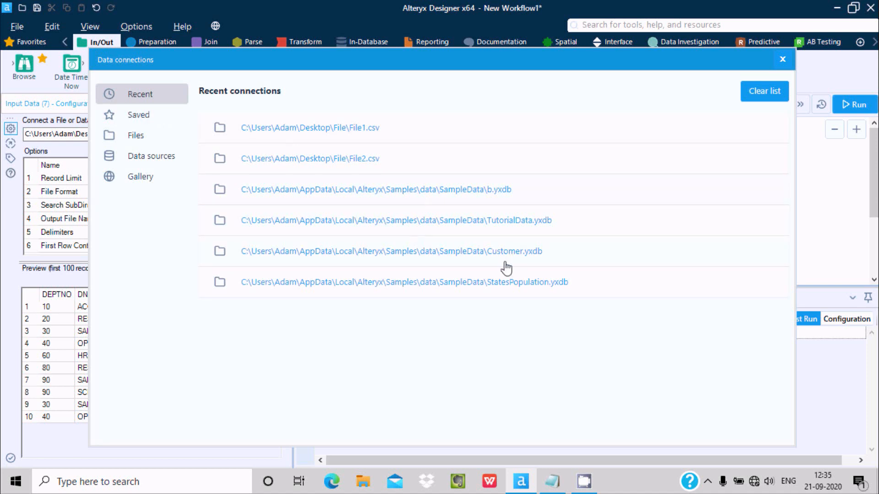
click(480, 287)
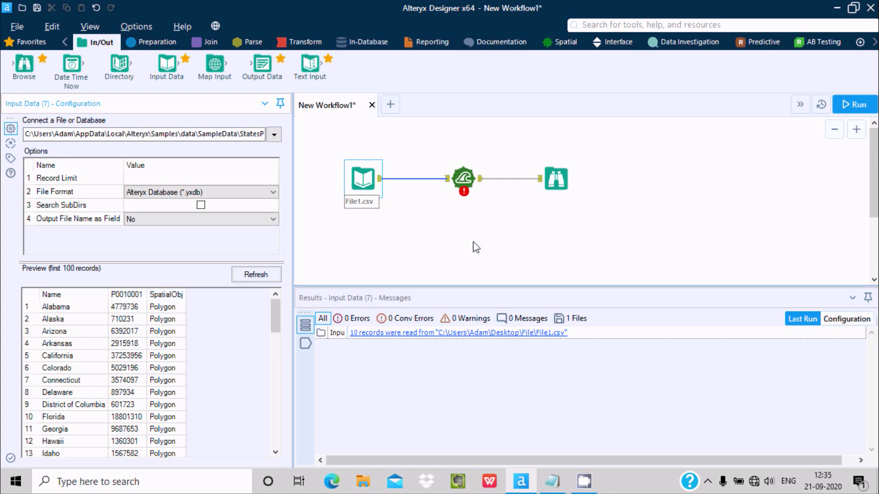
- Check the Buffer settings against the StatesPopulation preview and run the workflow to completion
click(467, 173)
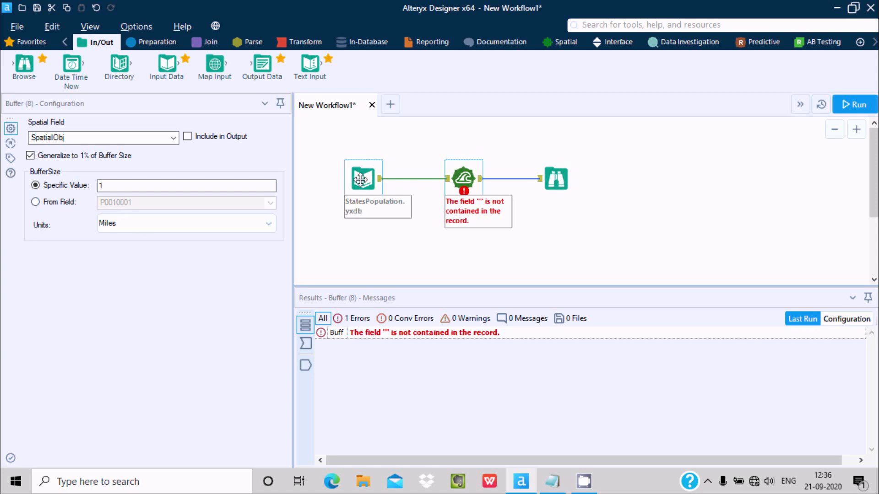
click(361, 179)
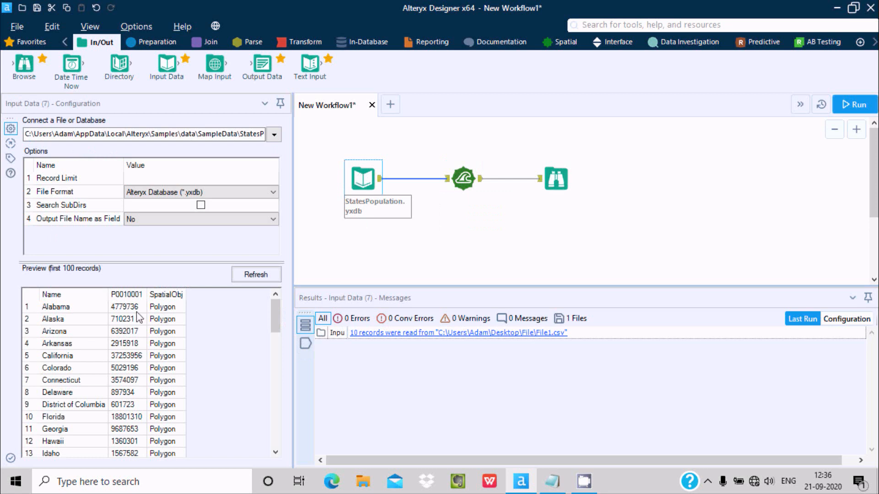
click(463, 178)
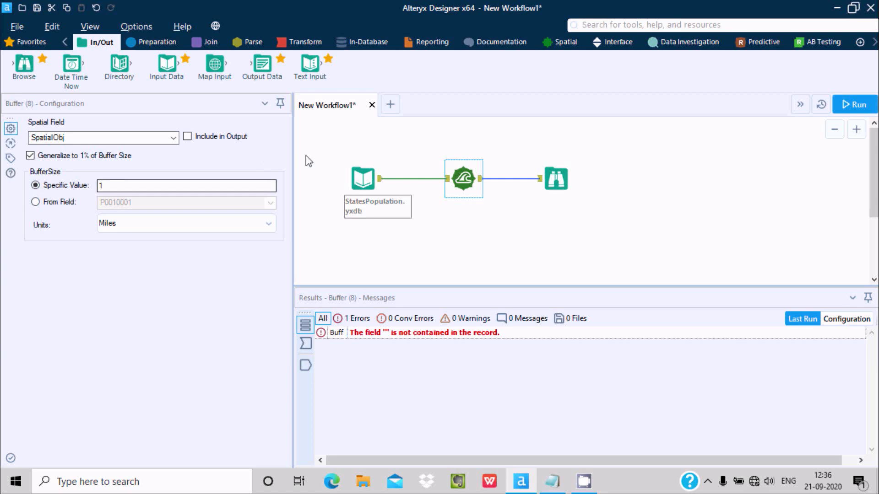
click(430, 177)
click(864, 106)
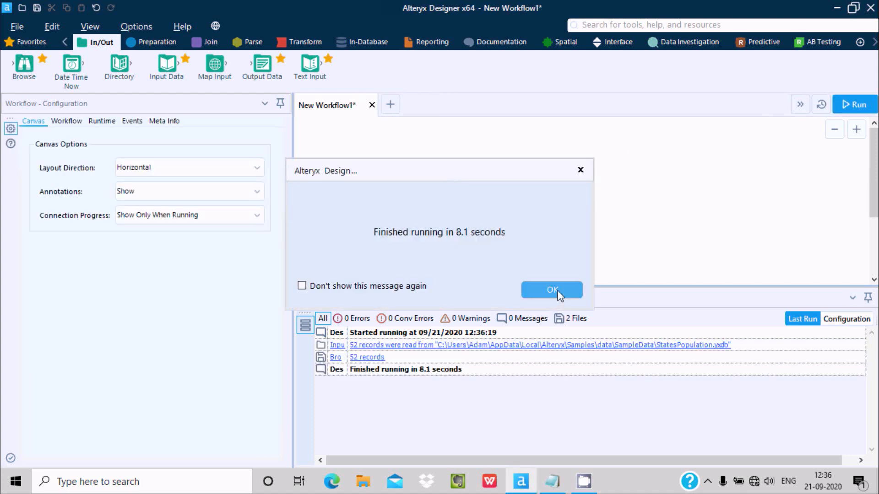
click(553, 291)
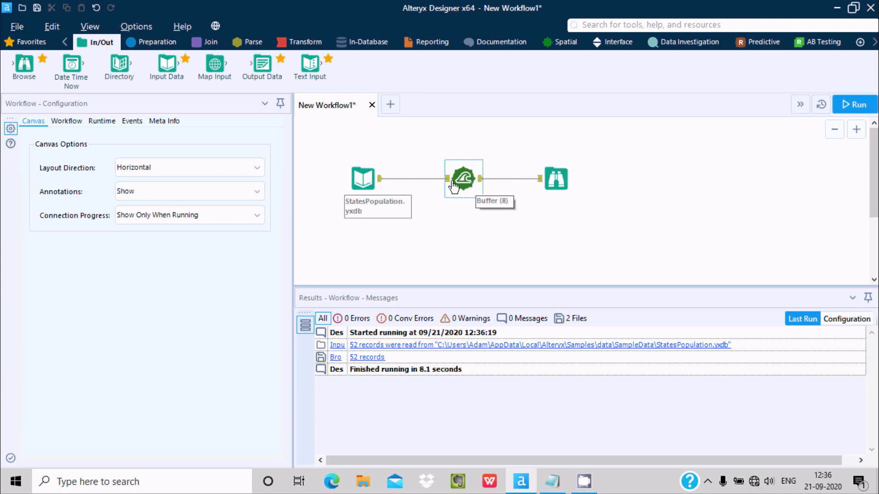
- Examine the fields entering the Buffer tool and compare its input and output records
click(412, 179)
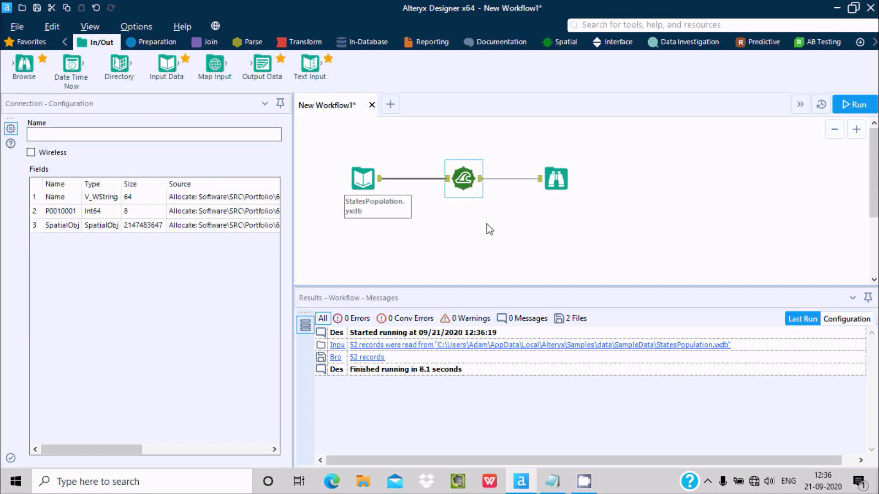
click(464, 187)
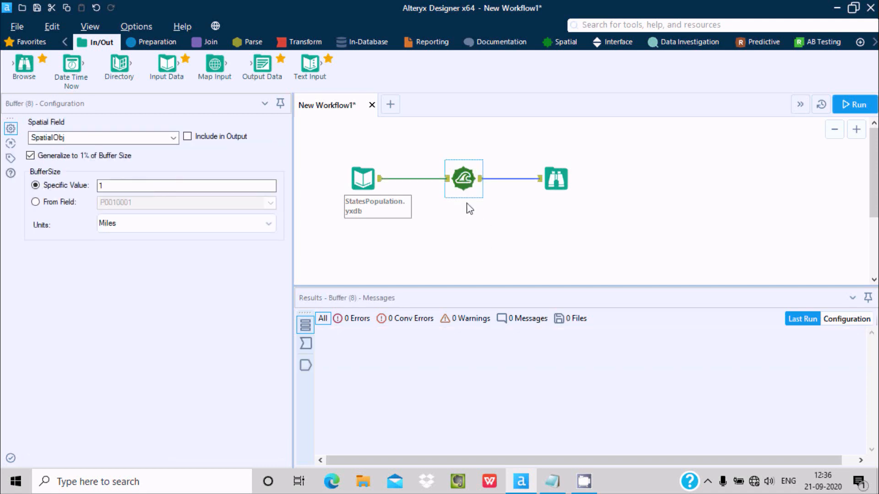
click(306, 344)
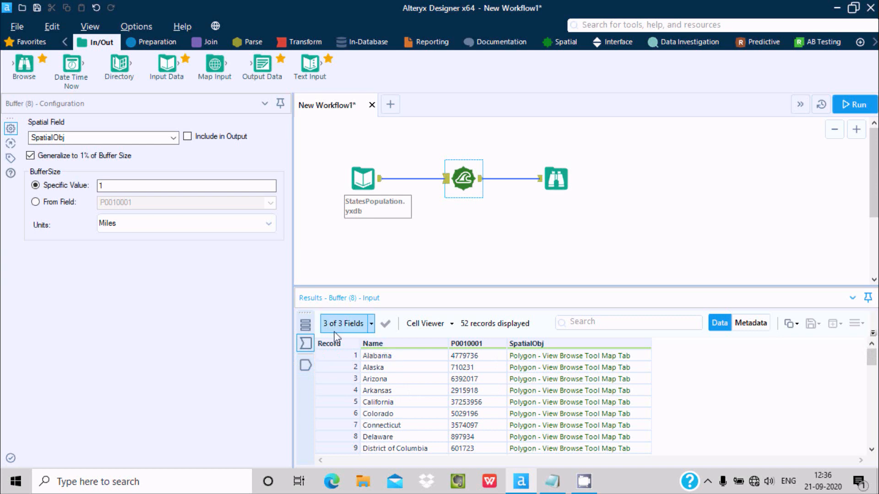
click(308, 366)
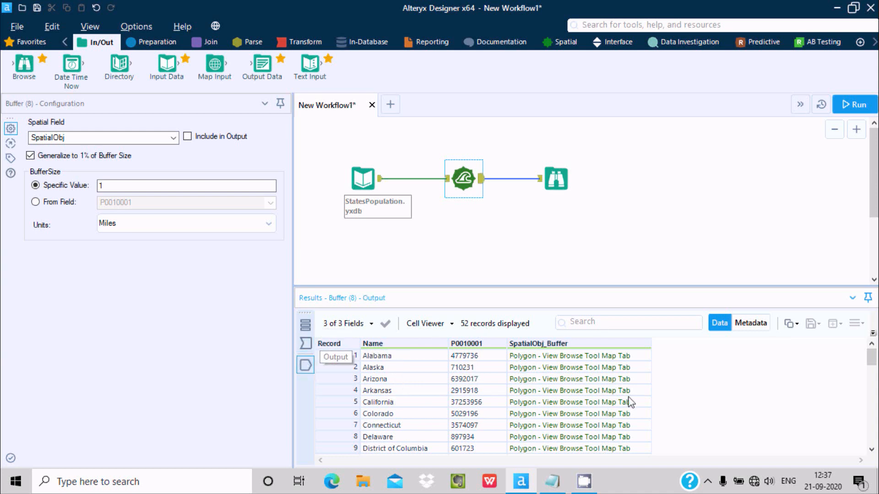
drag(871, 357, 871, 425)
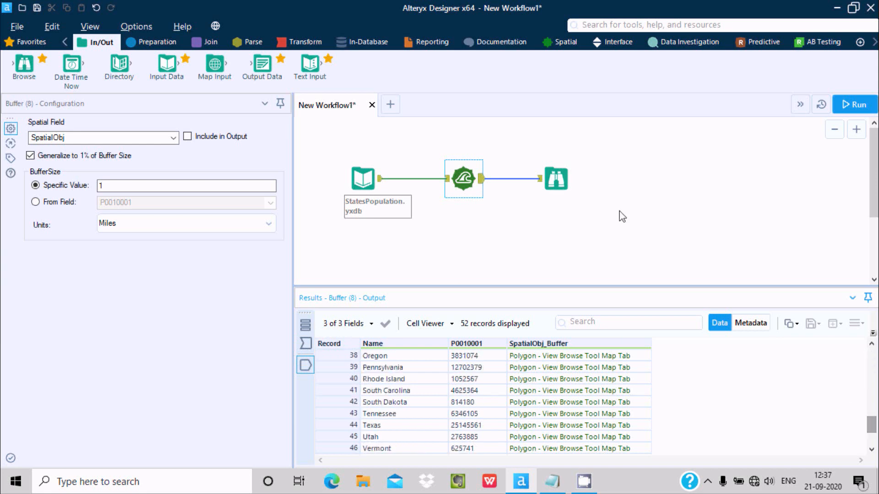
- View the buffered states on the Browse tool's map and select Arizona's polygon to find its record
click(575, 191)
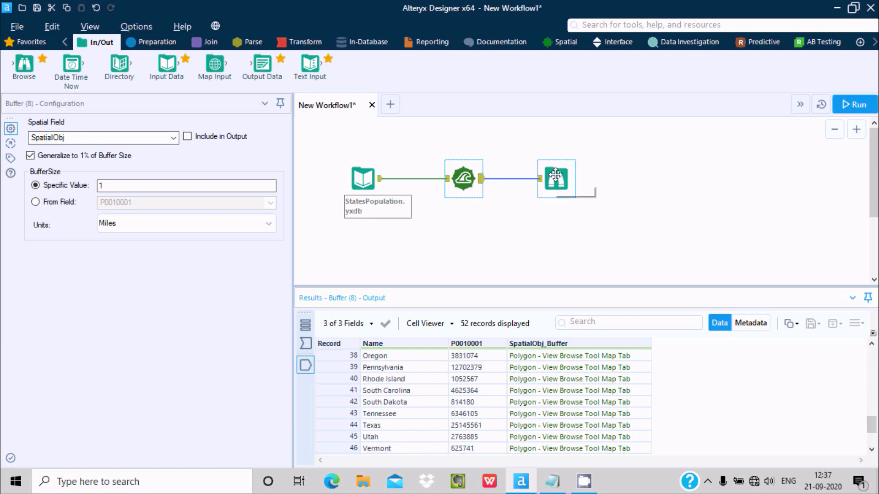
click(555, 176)
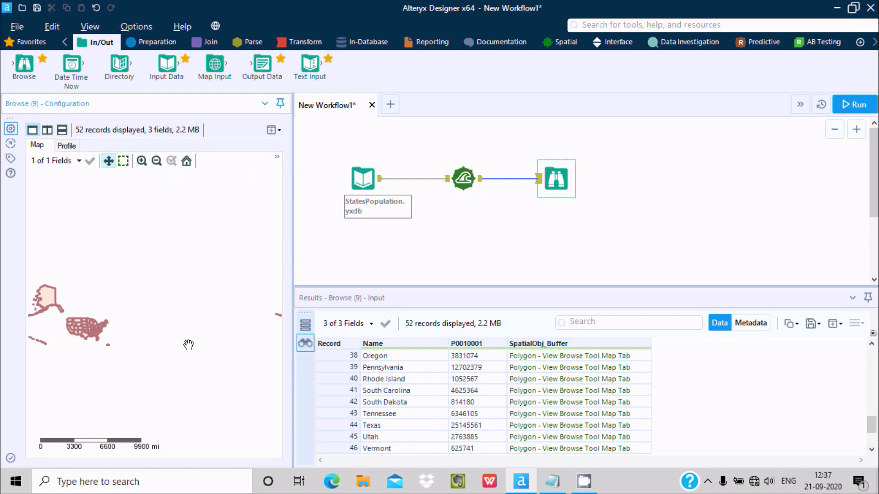
click(80, 334)
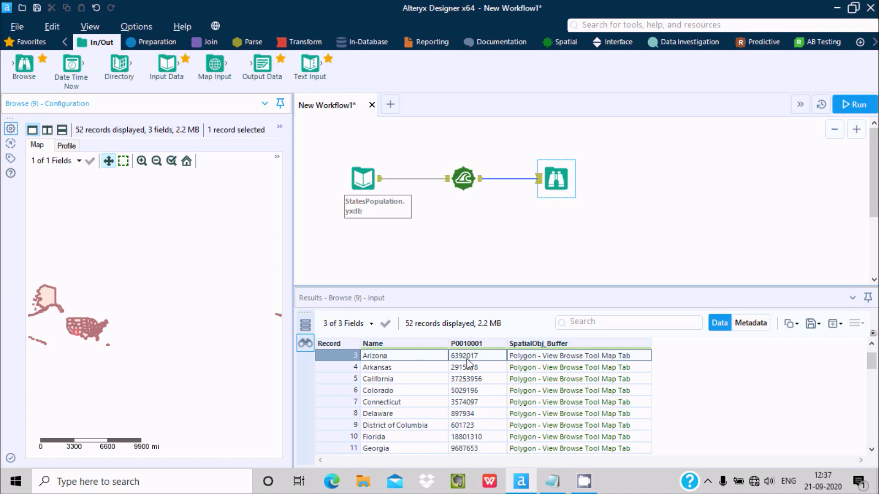
- Select South Dakota's and Alaska's polygons on the Browse map to find their records
click(89, 328)
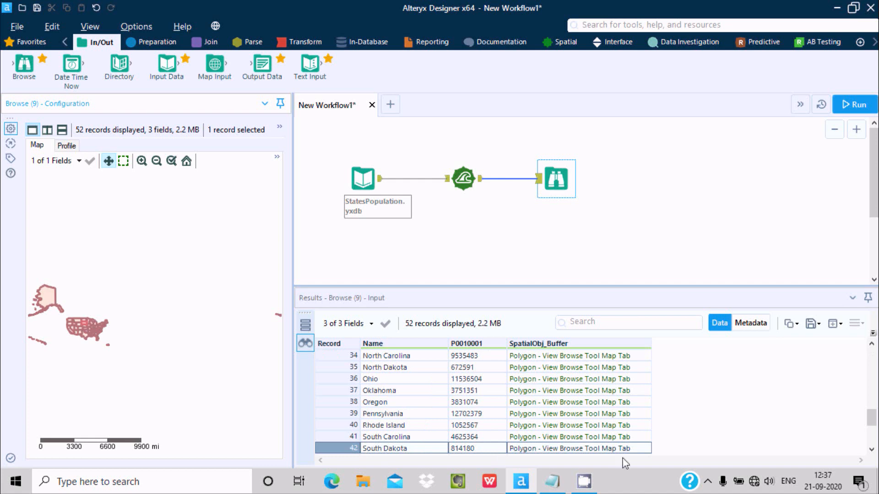
click(51, 303)
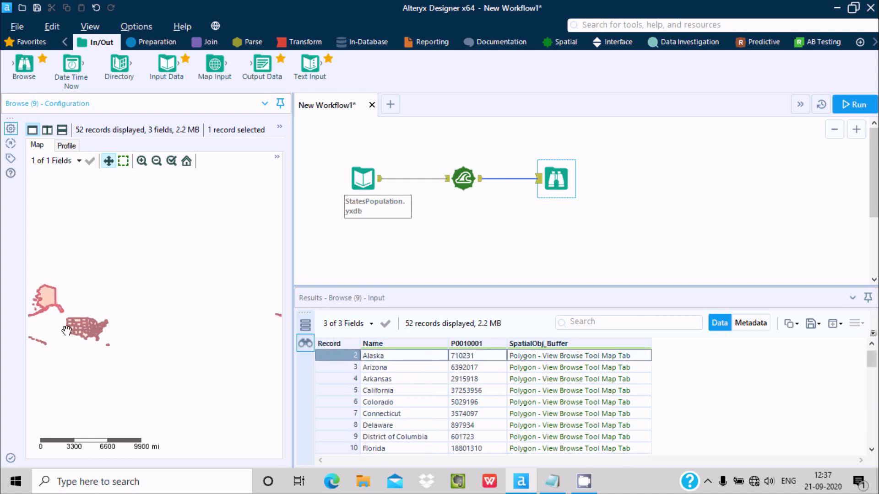
- Switch the Input Data tool's source to the recent connection b.yxdb
click(364, 178)
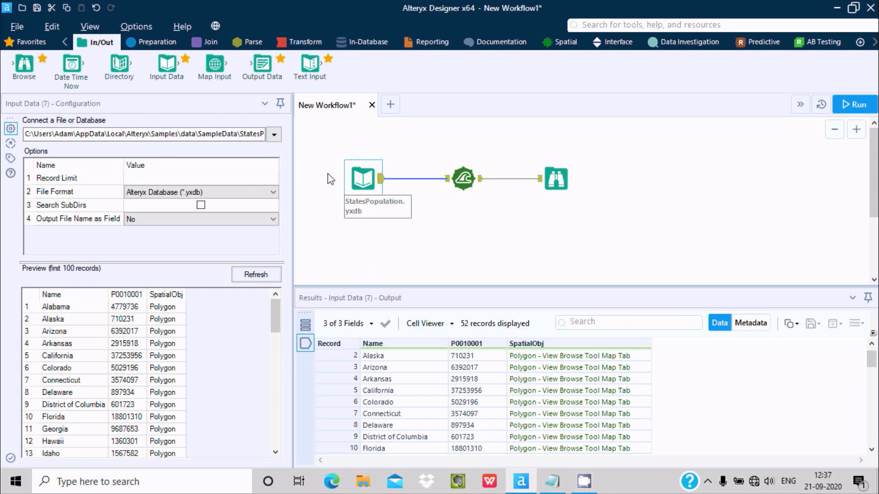
click(274, 134)
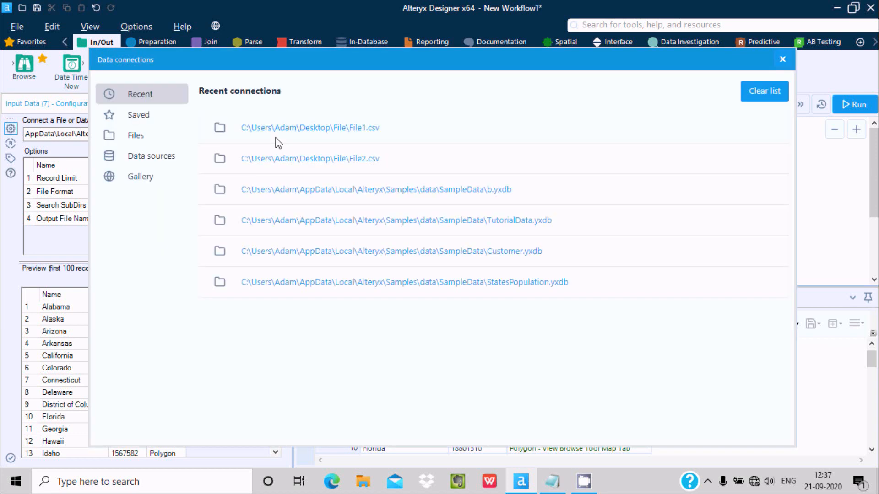
click(480, 191)
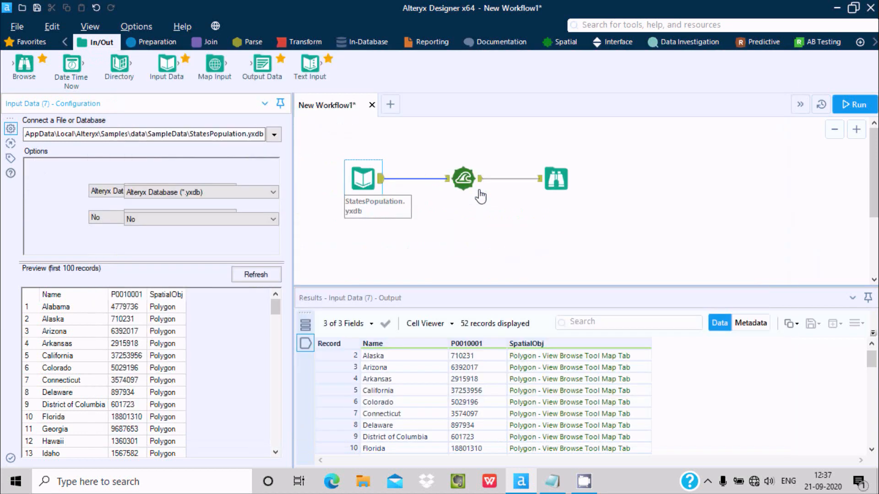
- Check the Buffer settings against the b.yxdb preview and run the workflow to completion
click(463, 179)
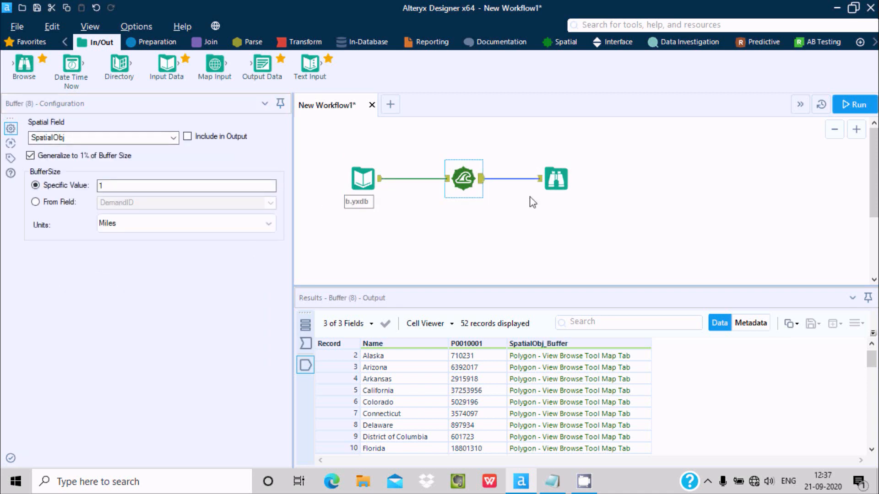
click(363, 179)
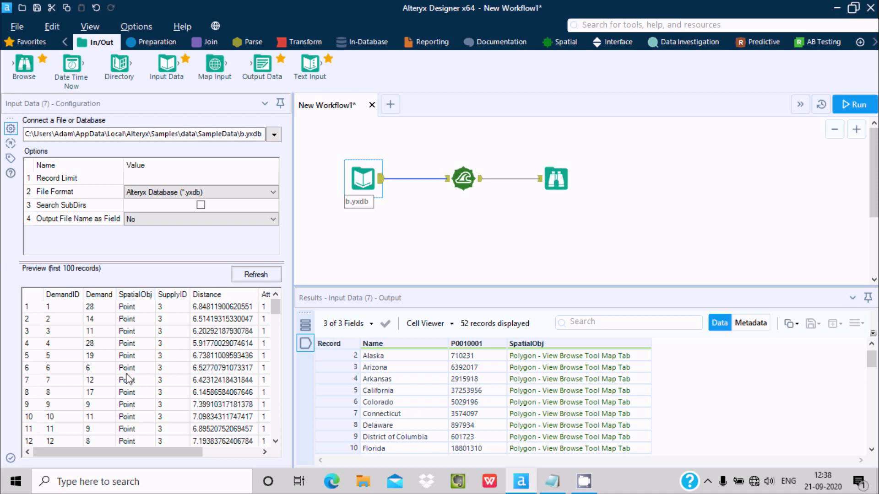
click(463, 178)
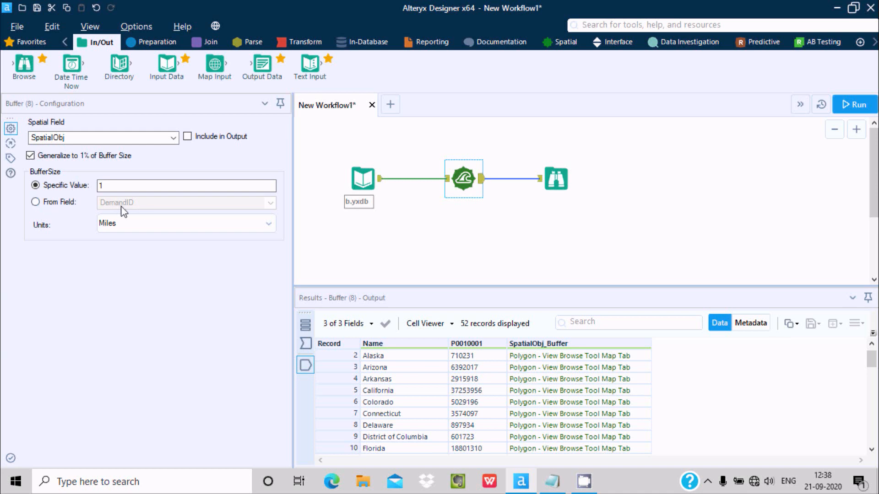
click(852, 104)
click(463, 178)
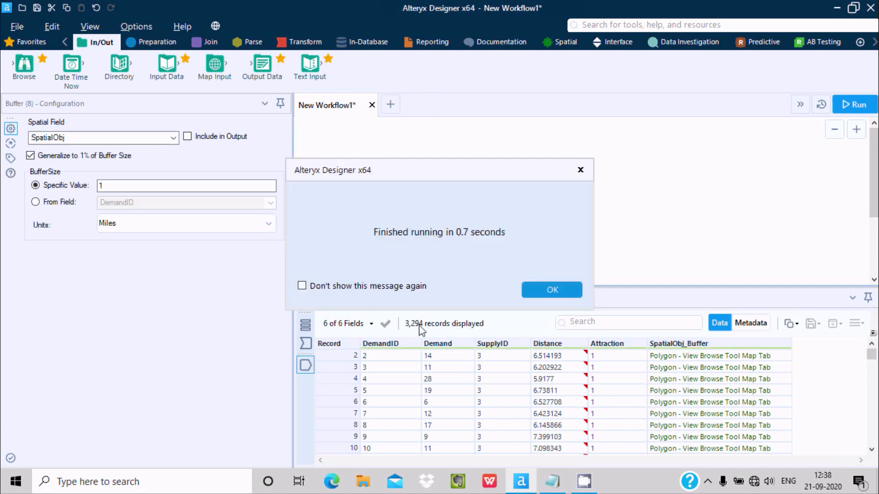
click(542, 291)
- View the buffered points on the Browse tool's map and select one in the dense central cluster to find its record
click(554, 180)
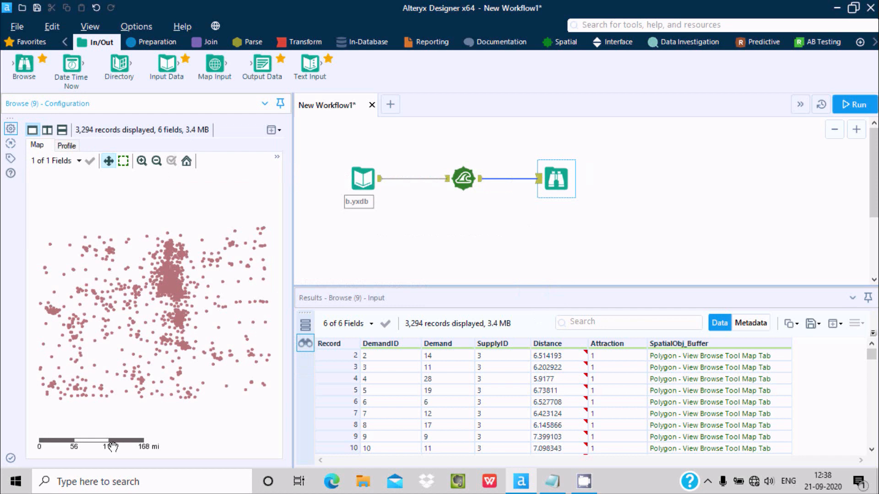
click(172, 292)
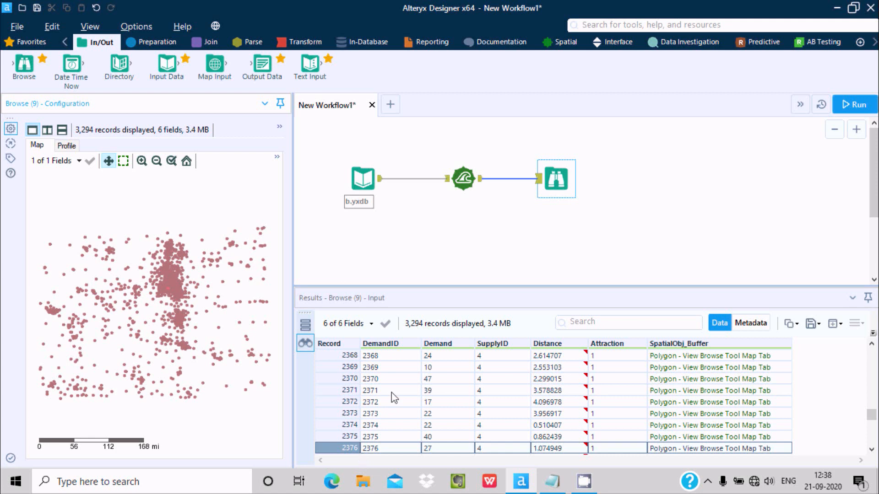
- Base the buffer size on the SupplyID field, keep the units in miles, and run the workflow
click(457, 168)
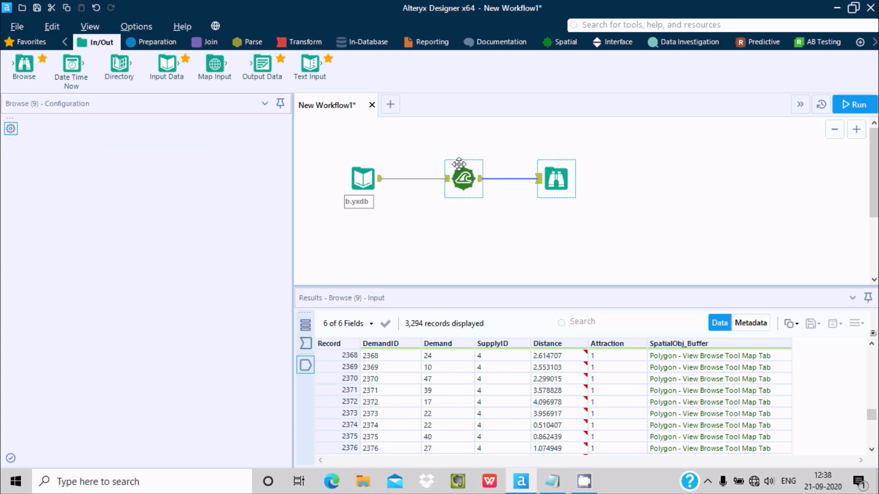
click(53, 203)
click(121, 201)
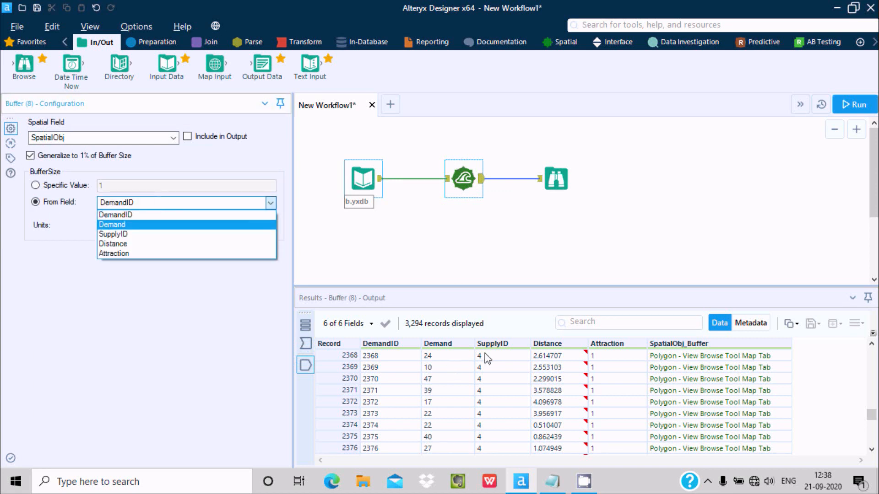
click(141, 235)
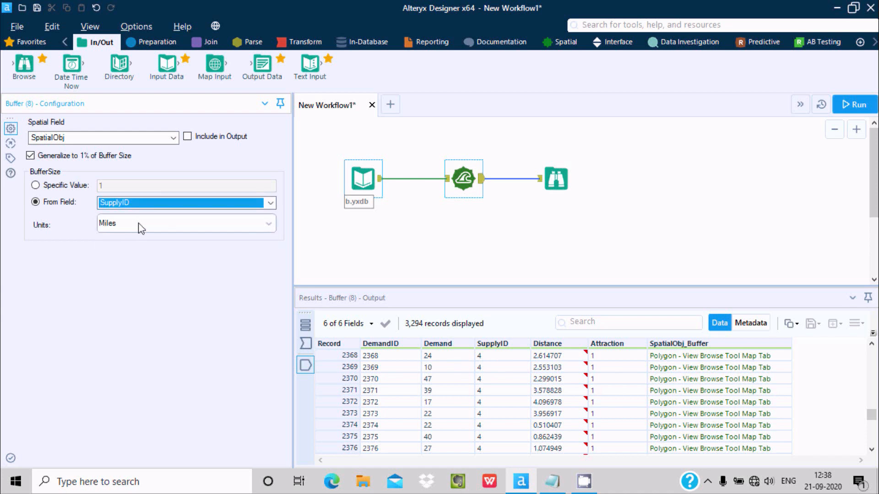
click(141, 226)
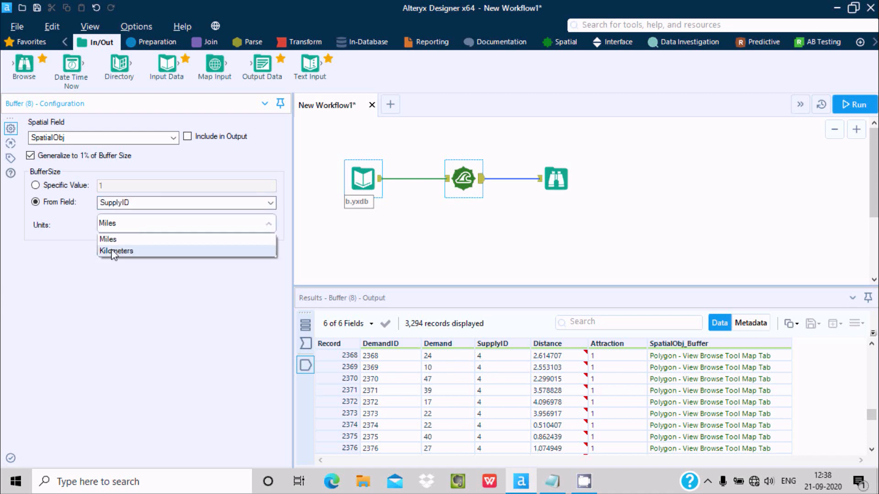
click(156, 177)
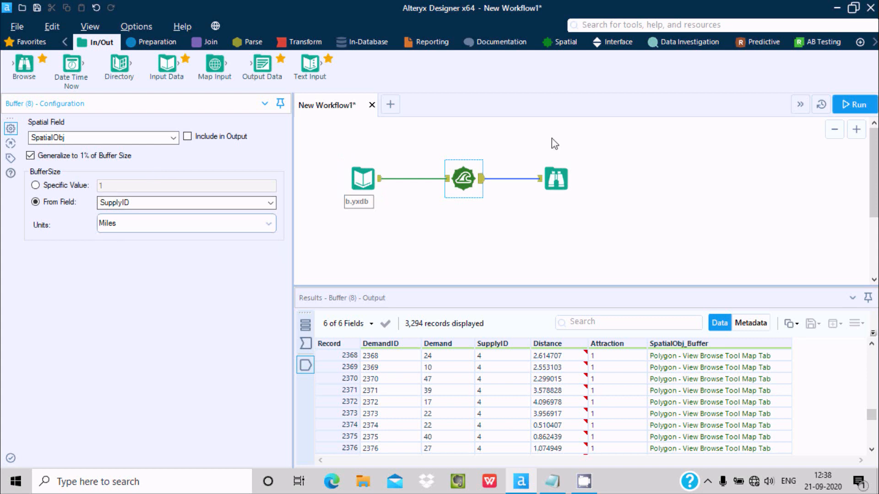
click(850, 106)
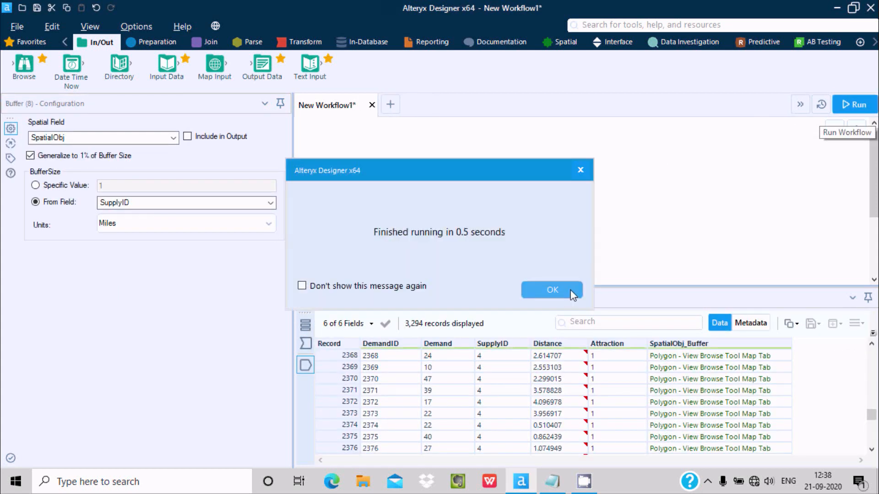
click(531, 290)
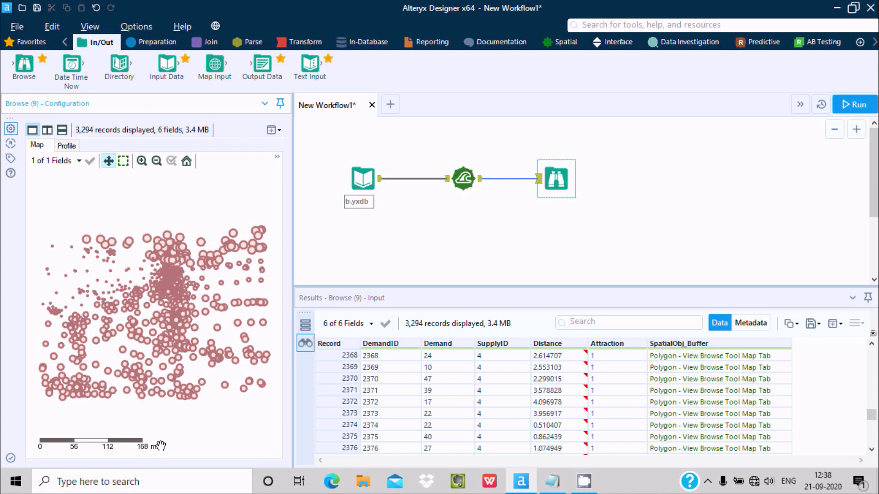
- Select several SupplyID-sized buffers on the Browse map and compare their records
click(168, 300)
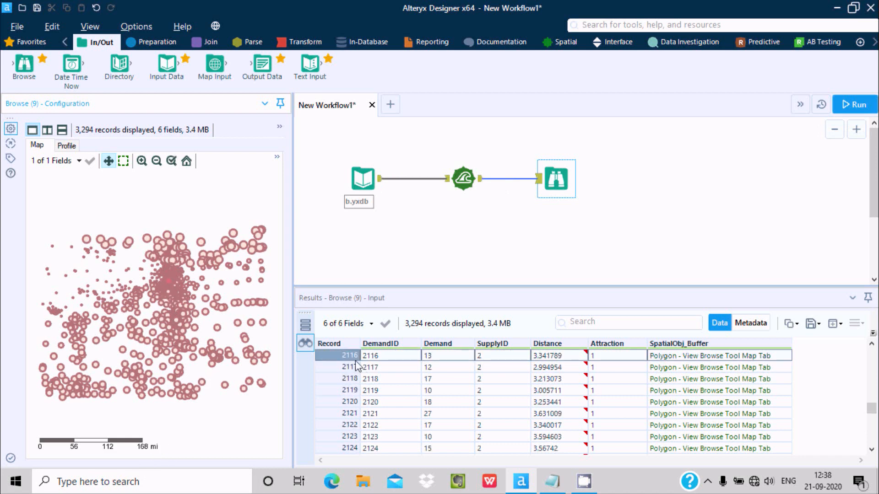
click(179, 249)
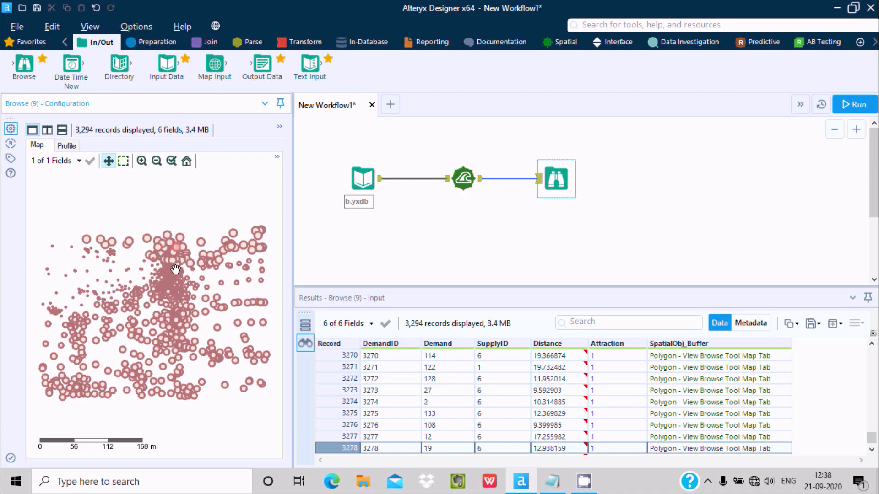
click(176, 298)
click(177, 318)
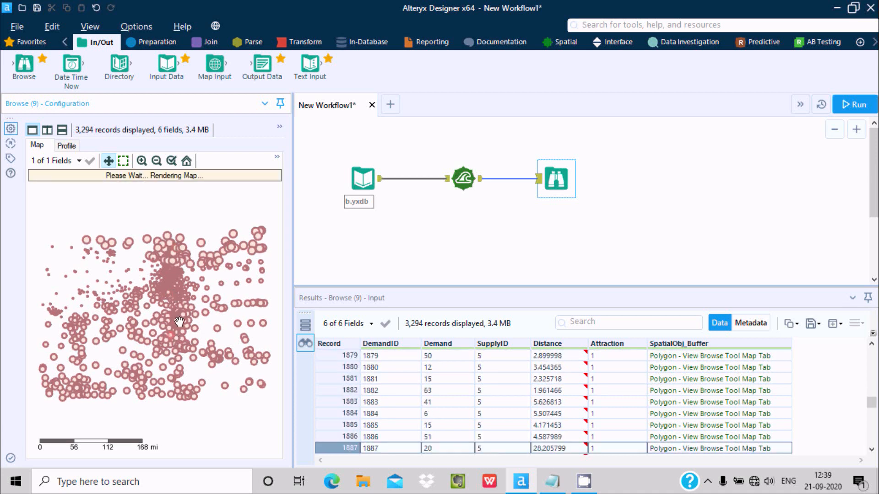
- Include the original SpatialObj field in the Buffer tool's output
click(464, 177)
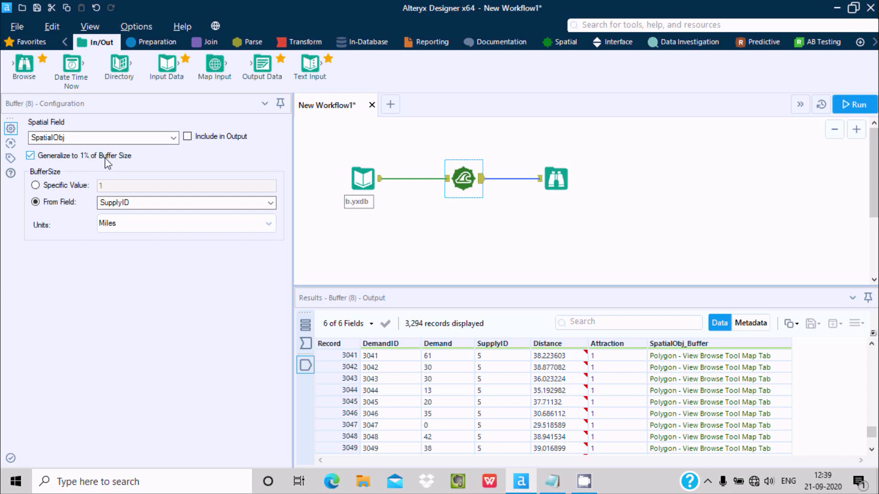
click(191, 137)
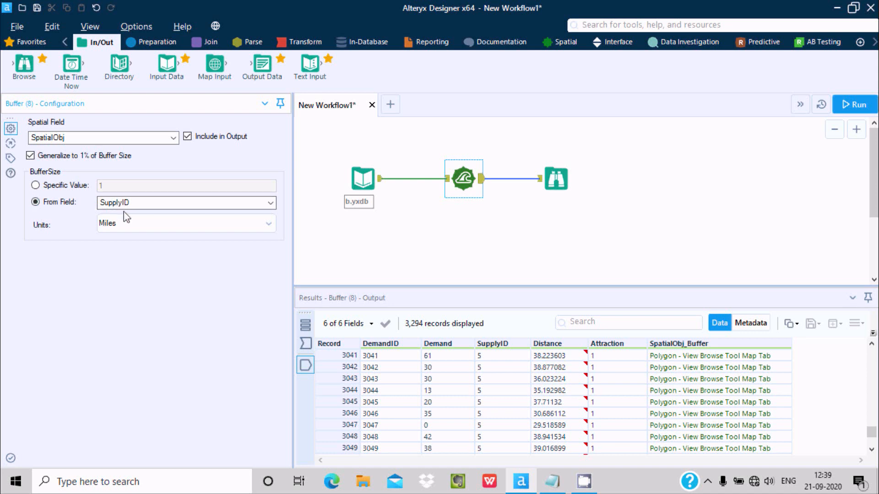
click(49, 186)
click(113, 185)
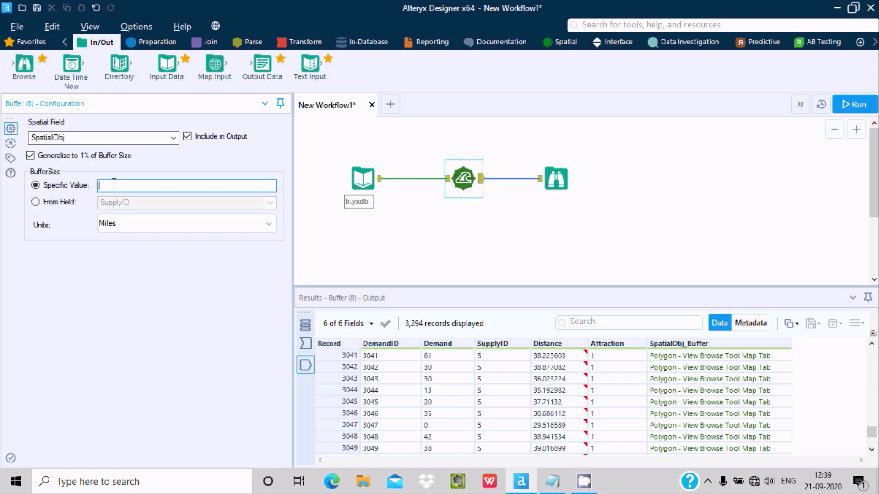
click(76, 205)
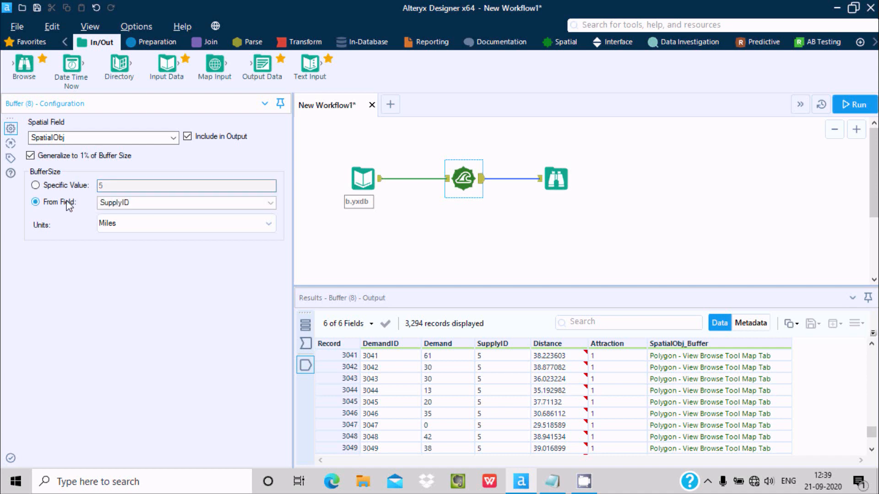
- Base the buffer size on the DemandID field and run the workflow to completion
click(160, 206)
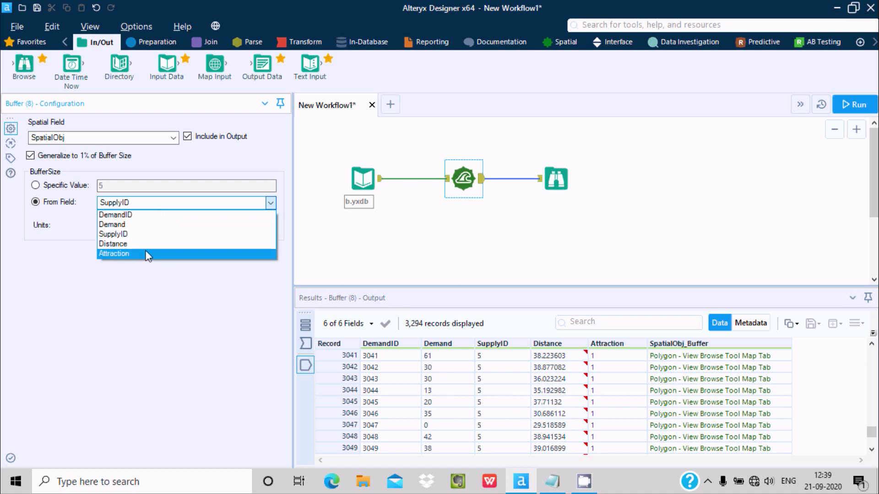
click(133, 215)
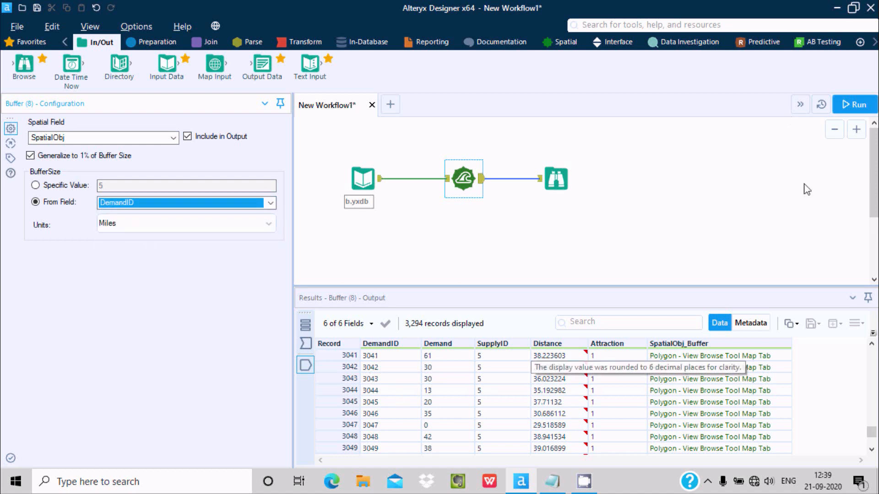
click(630, 197)
key(ctrl+r)
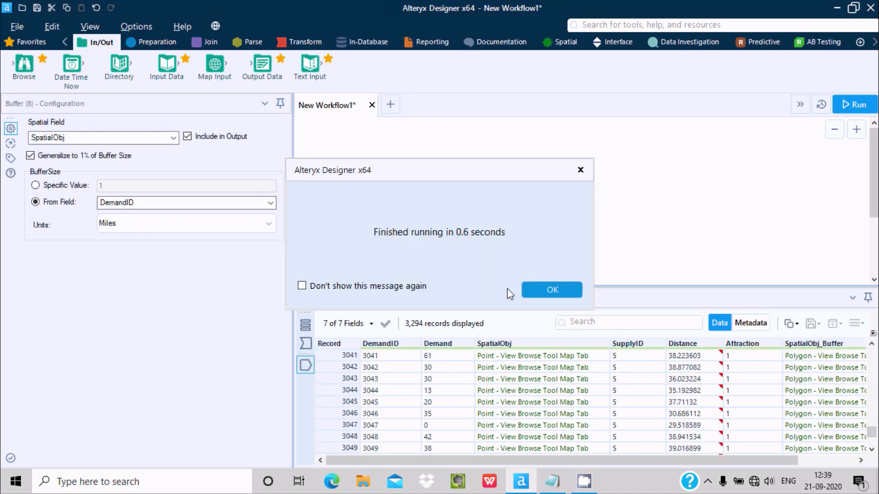
click(545, 288)
- Examine the DemandID-sized buffers and original points on the Browse map, selecting shapes to find their records
click(555, 186)
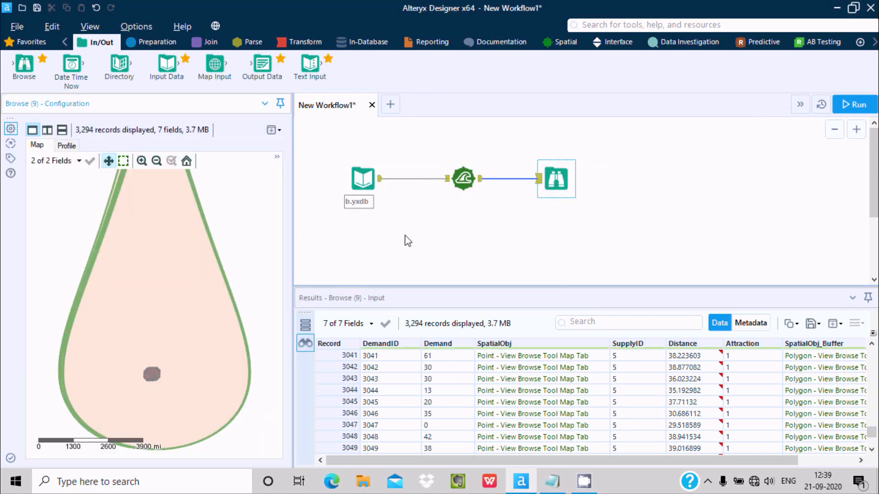
click(143, 300)
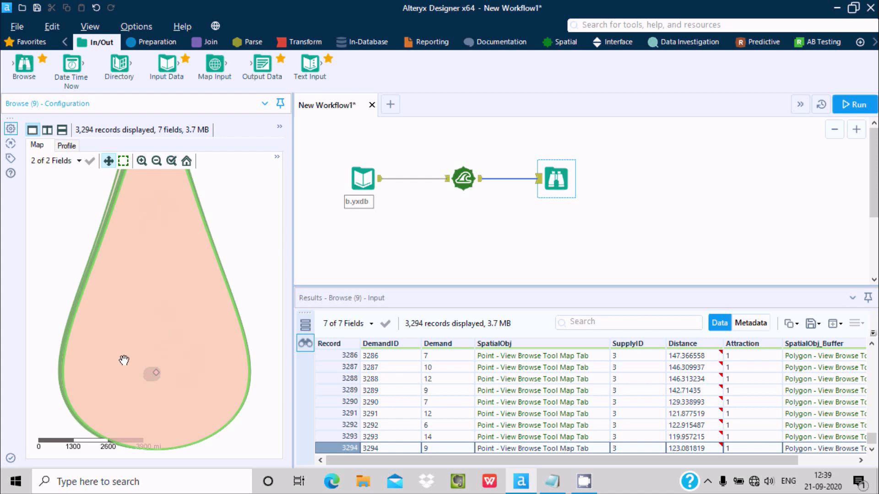
click(156, 377)
drag(163, 188, 184, 275)
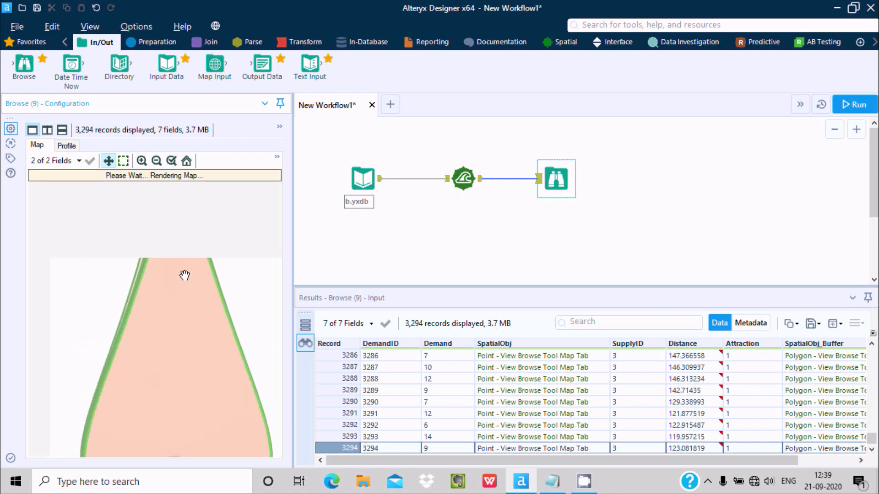
drag(170, 305, 156, 231)
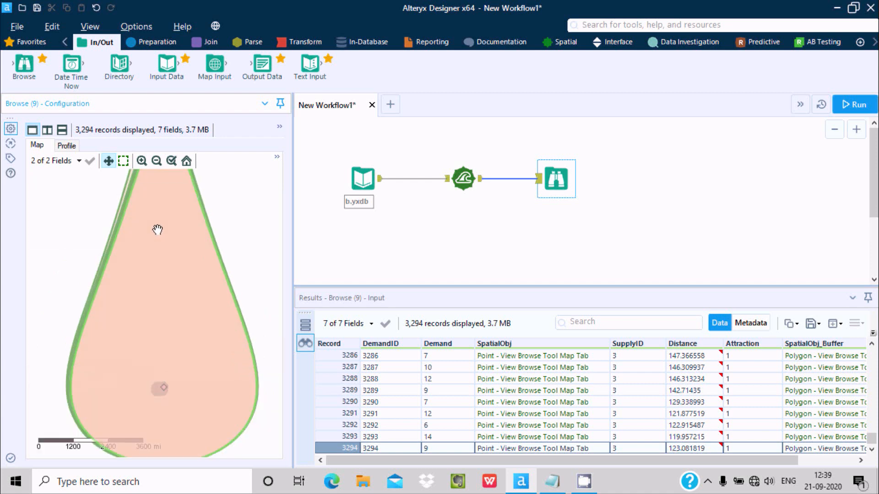
- Examine the full list of DemandID values in the Browse profile and look through the result records
click(66, 147)
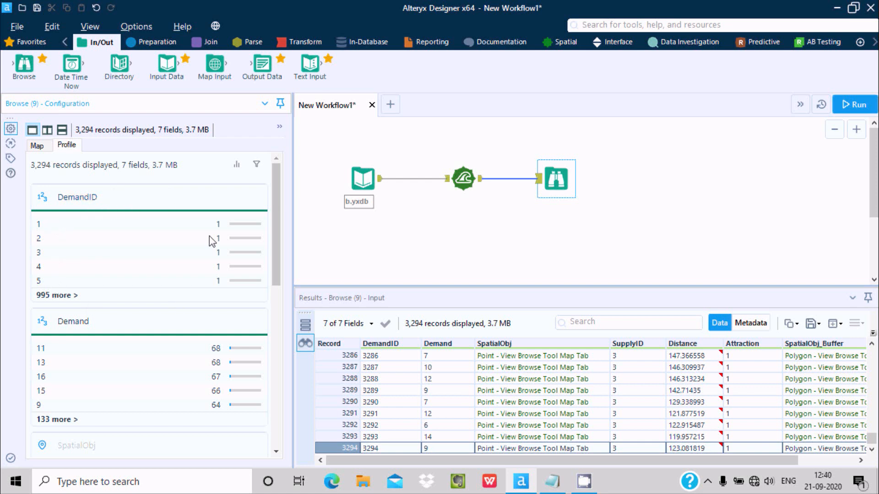
click(61, 298)
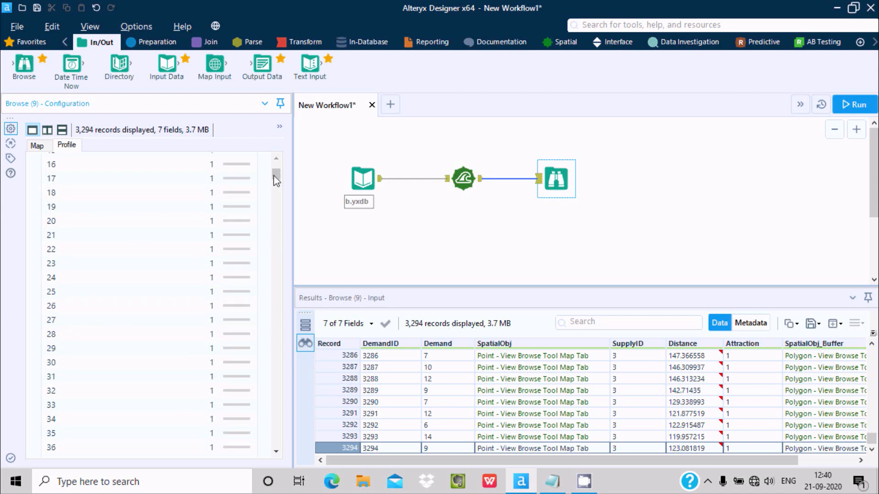
drag(276, 180, 276, 298)
click(872, 439)
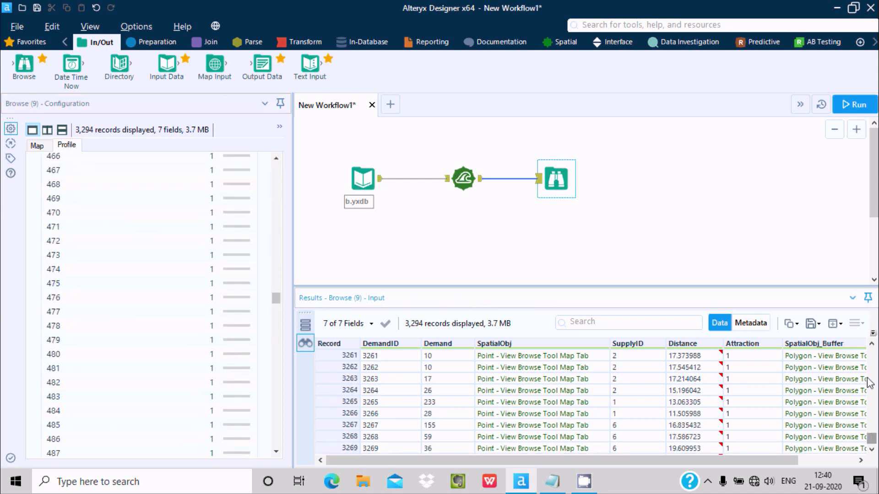
- Return to the first result records and review the Browse profiles of all fields from DemandID to SpatialObj_Buffer
drag(872, 439, 875, 358)
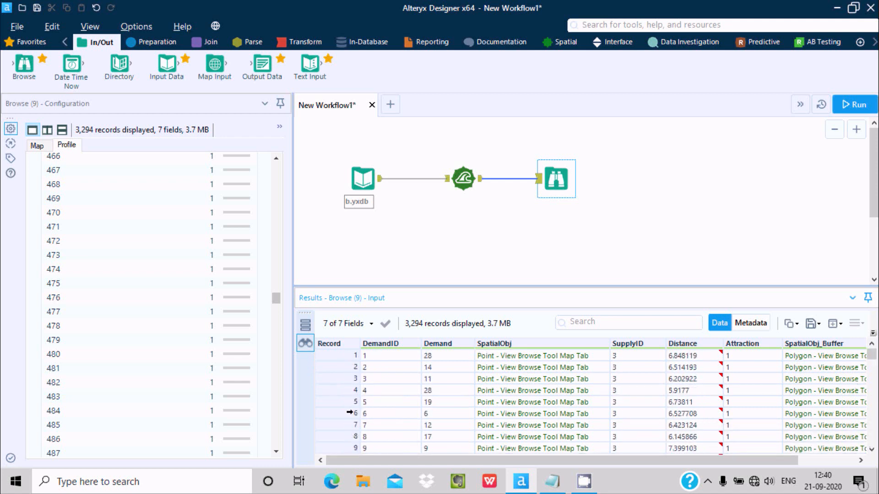
drag(271, 302, 276, 164)
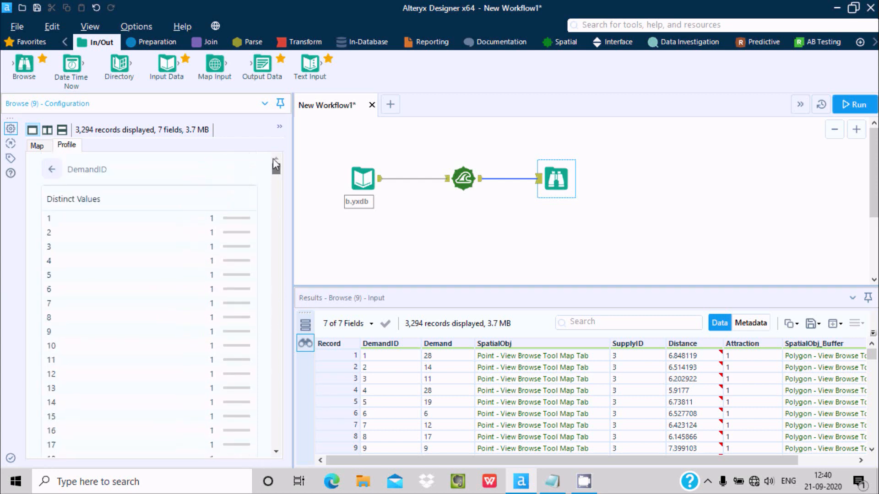
click(464, 178)
click(562, 176)
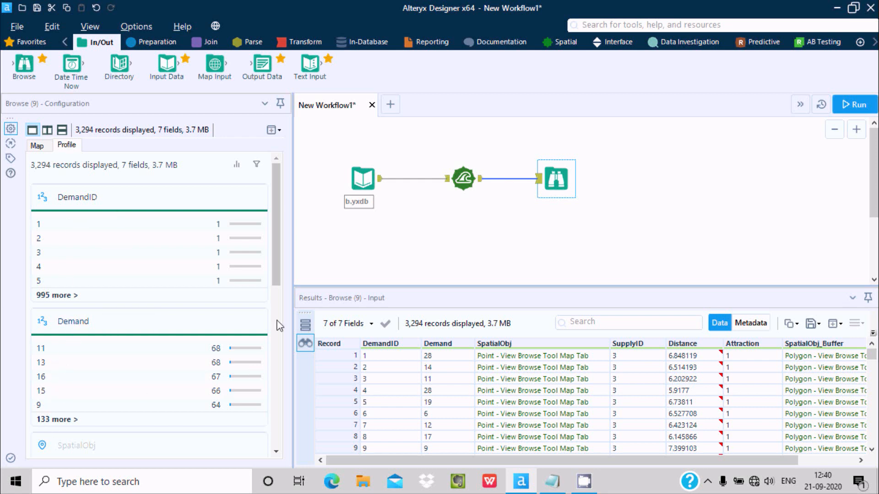
drag(274, 244, 270, 342)
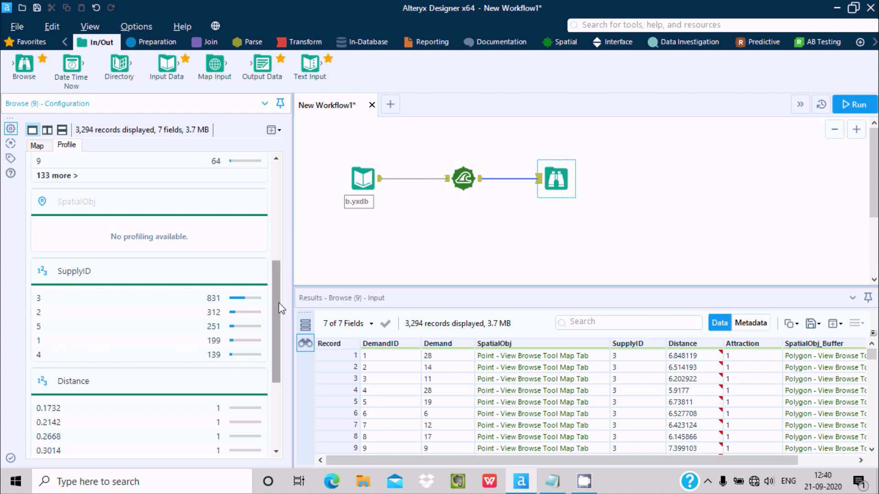
scroll(281, 328, down, 1)
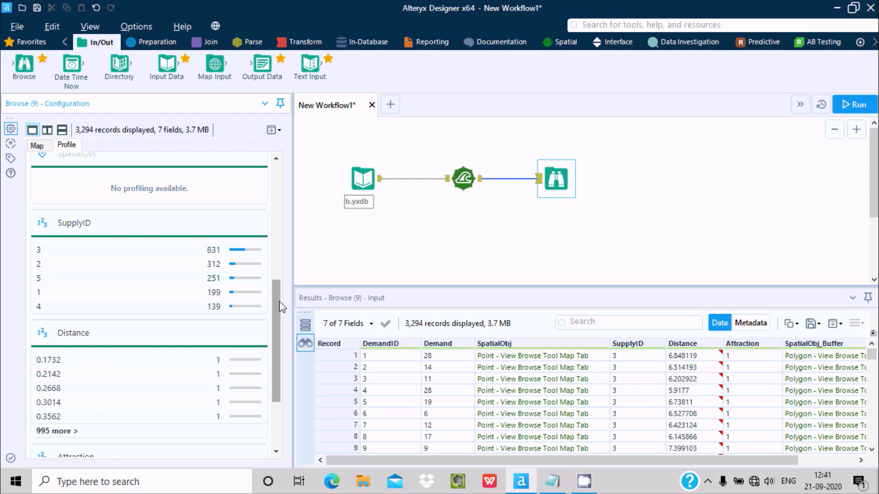
drag(279, 301, 280, 360)
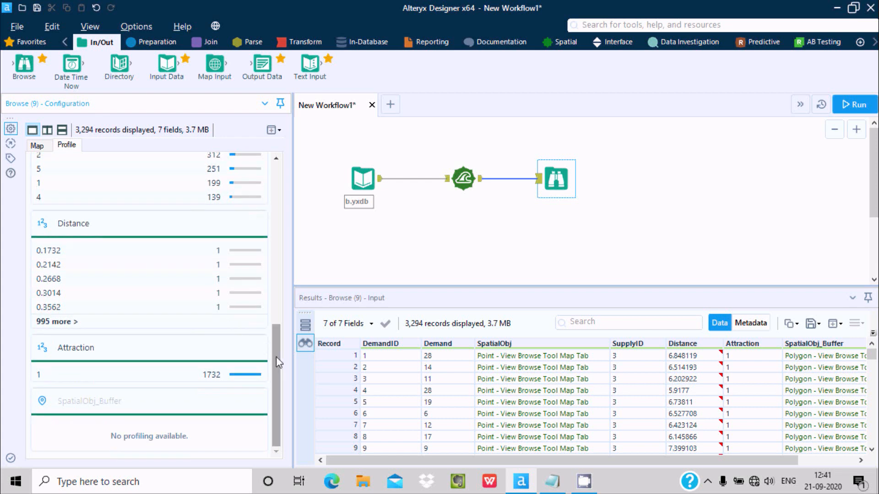
- Base the Buffer tool's size on the Demand field and run the workflow to completion
click(464, 173)
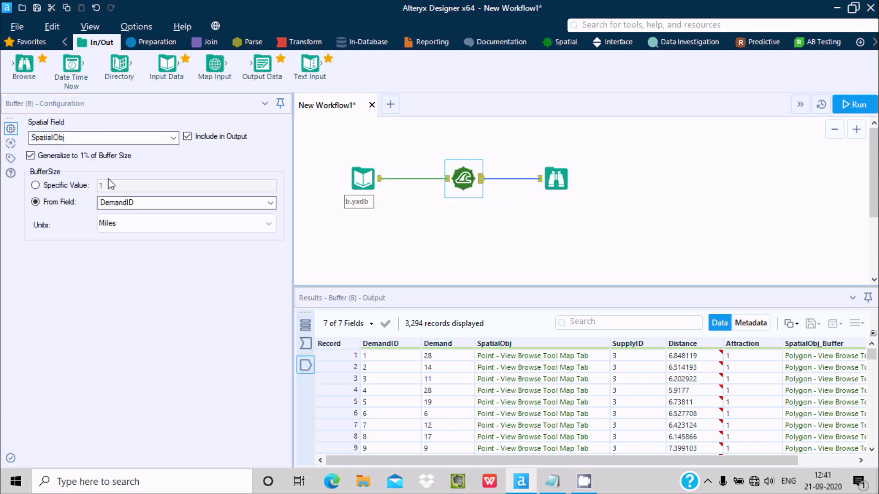
click(137, 206)
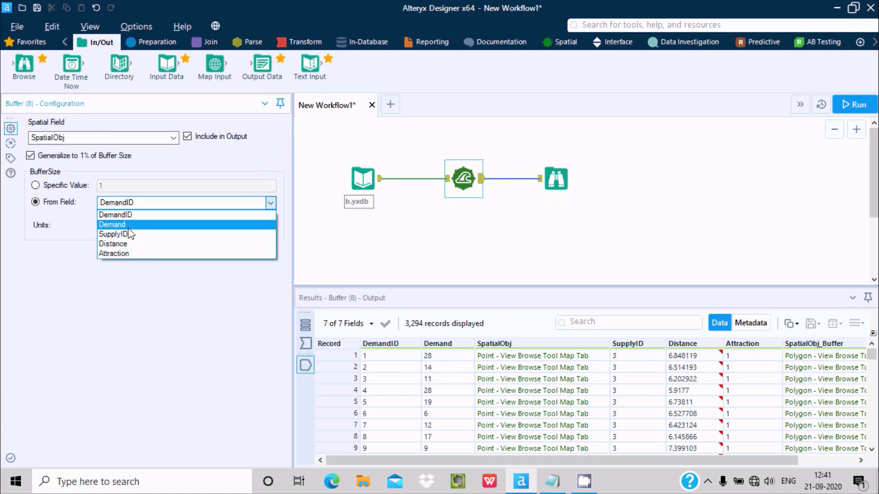
click(131, 225)
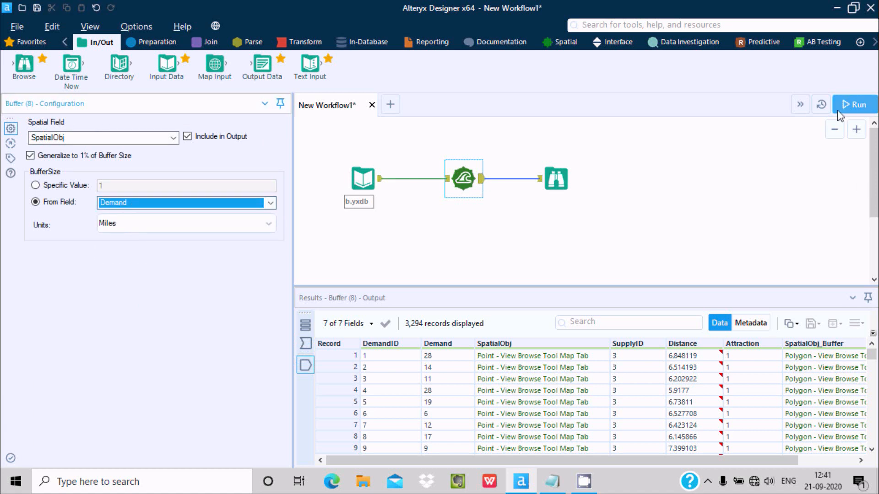
click(853, 105)
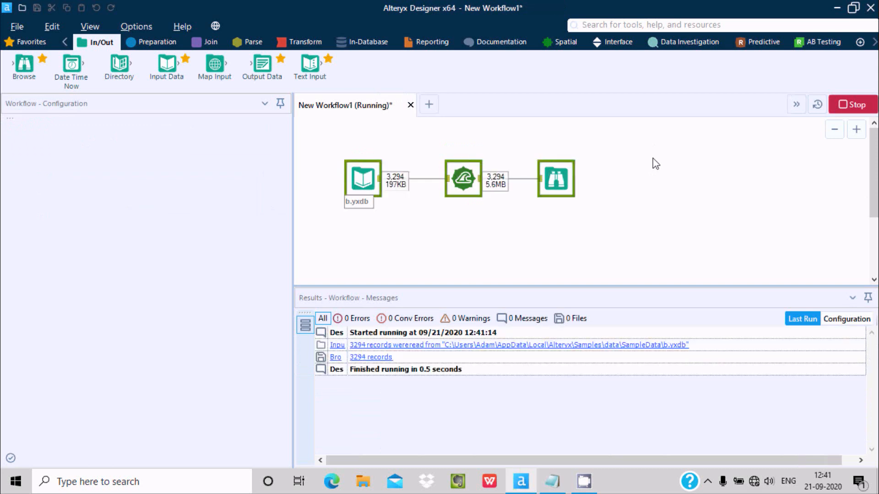
click(546, 287)
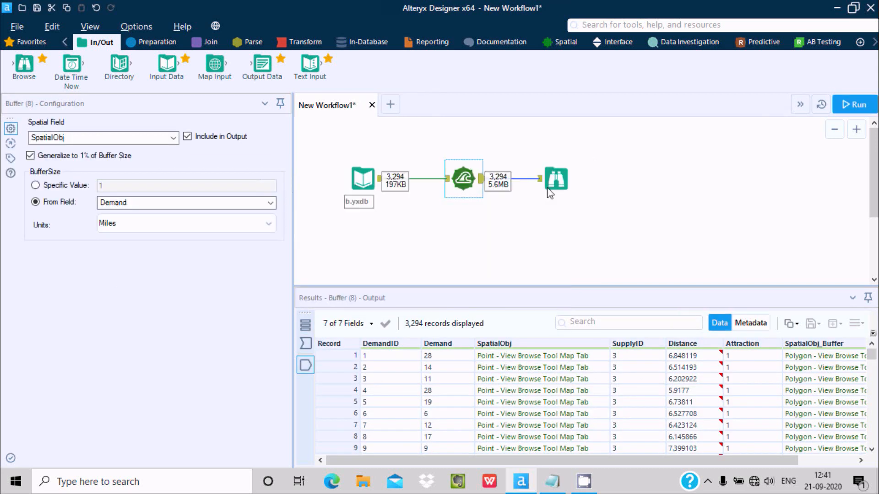
- Review the Demand field's profile in the Browse results and check the new buffers on the map against their records
click(554, 178)
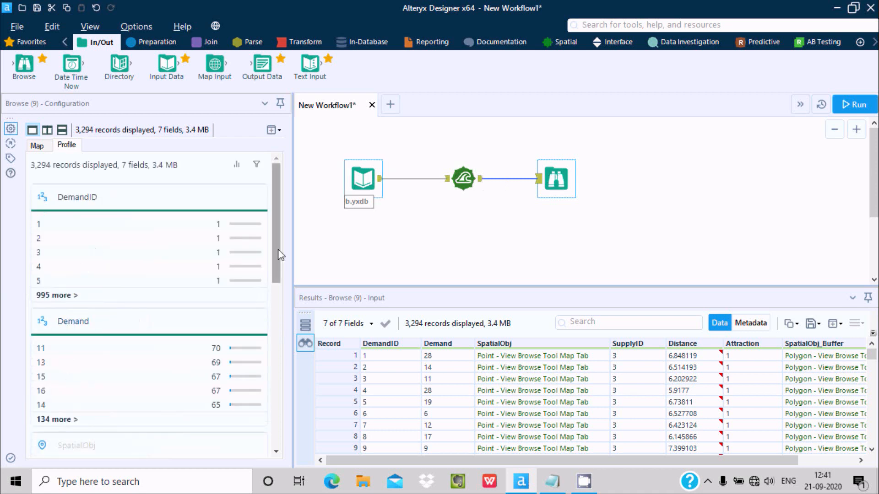
drag(280, 251, 277, 314)
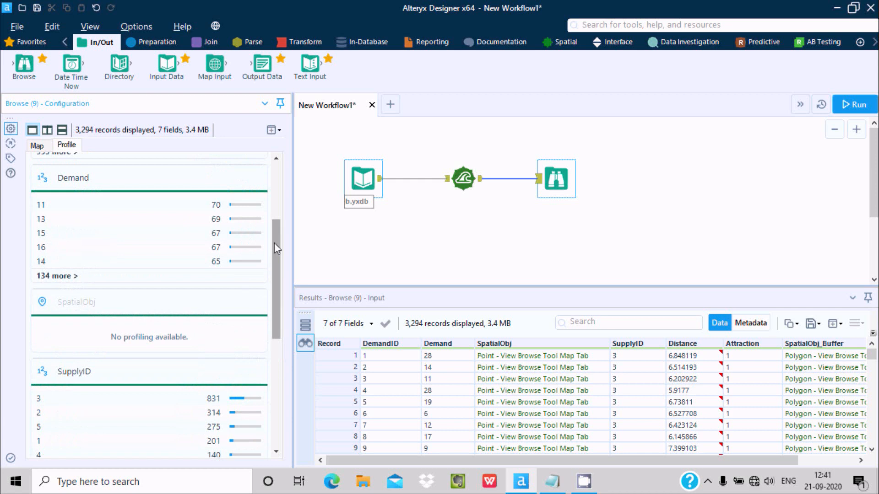
drag(273, 243, 274, 199)
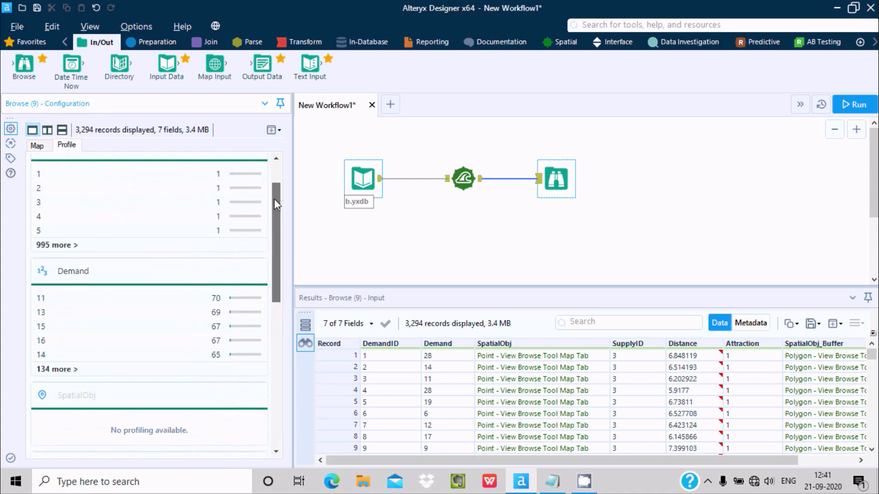
click(37, 145)
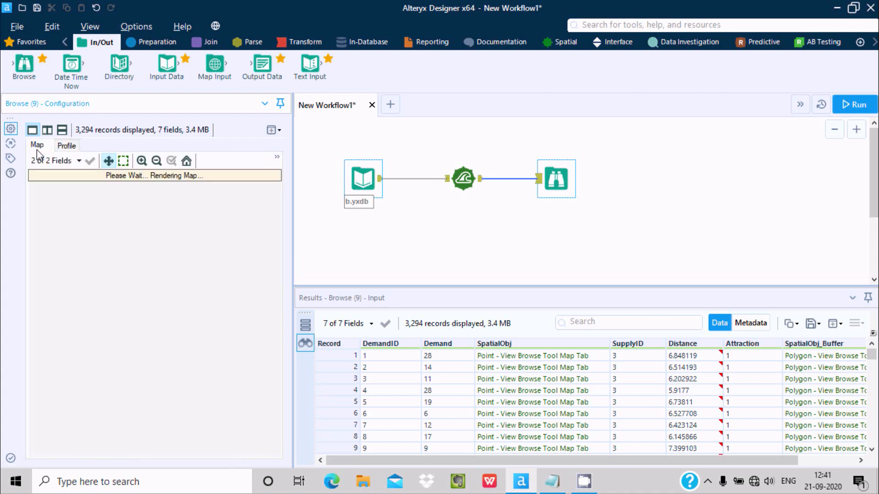
click(57, 278)
click(58, 279)
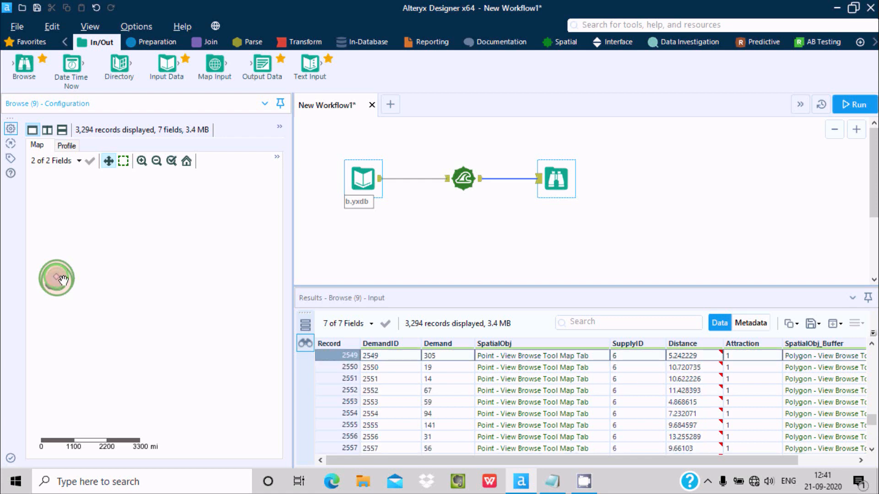
click(62, 291)
click(60, 292)
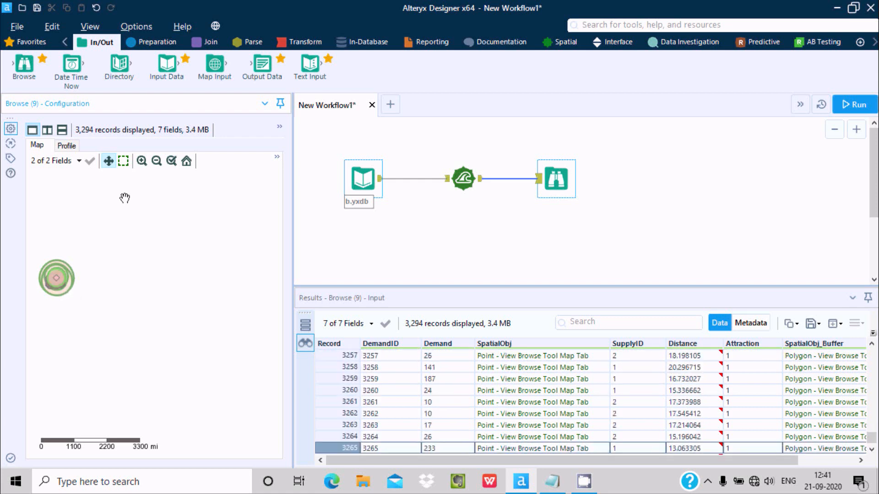
- Examine the overlapping Demand-sized buffers closely on the Browse map, selecting individual circles to compare their Demand values, and display the Spatial tools
click(142, 164)
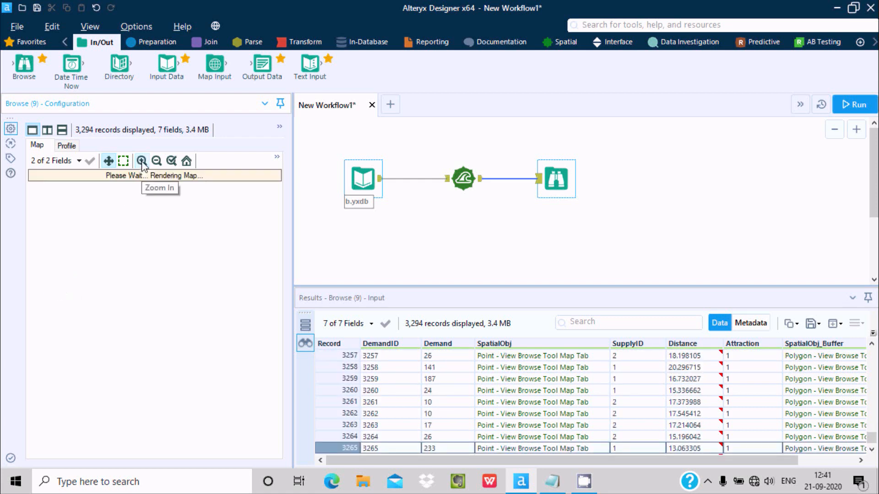
click(142, 164)
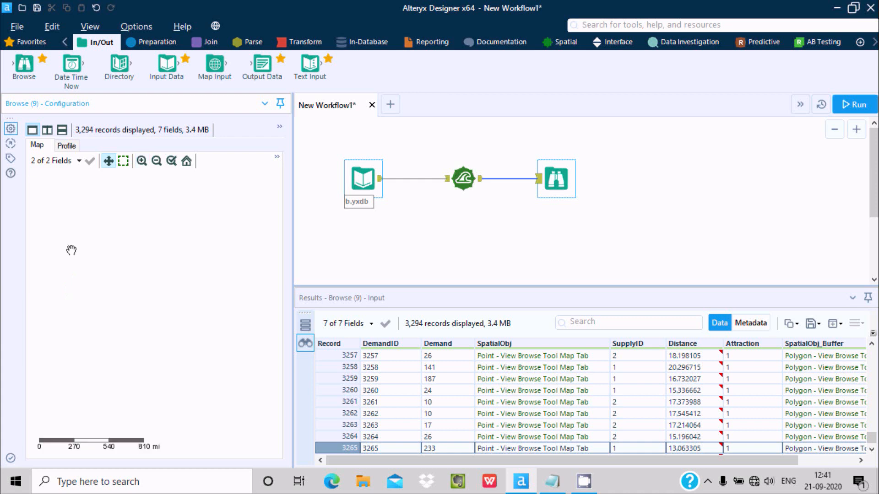
drag(71, 250, 316, 387)
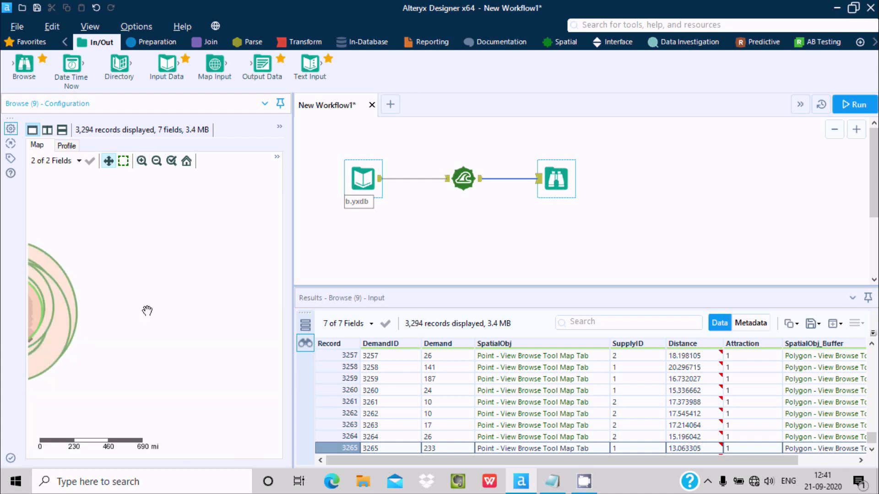
drag(118, 294, 219, 314)
drag(177, 279, 208, 276)
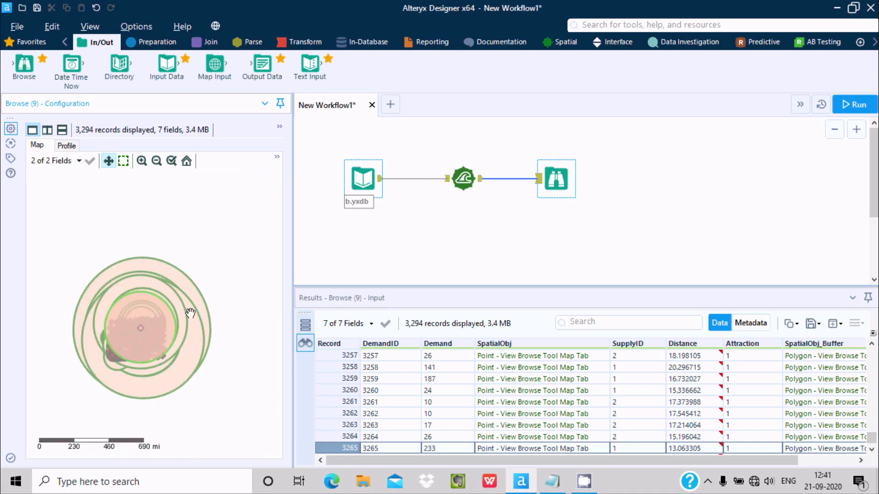
click(134, 279)
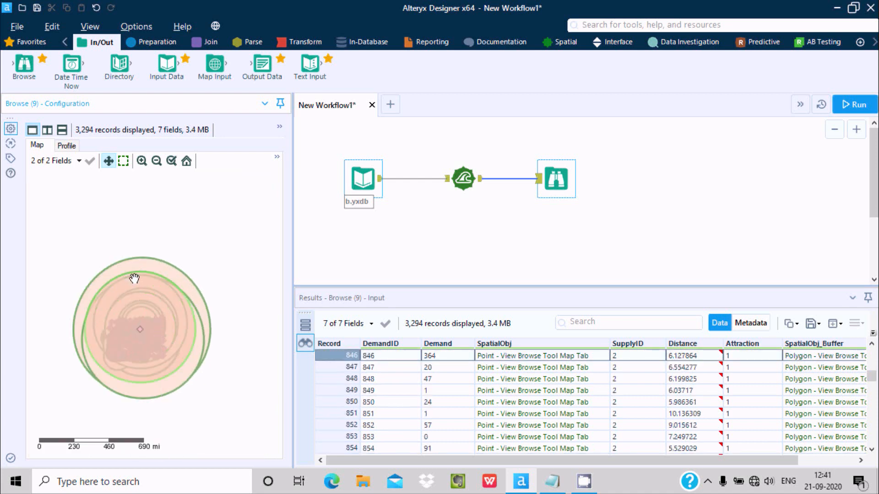
click(192, 319)
click(174, 360)
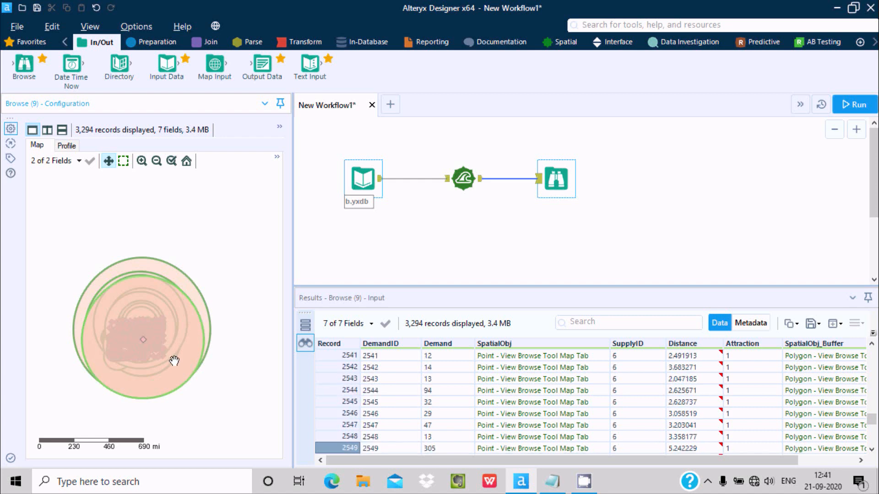
click(132, 376)
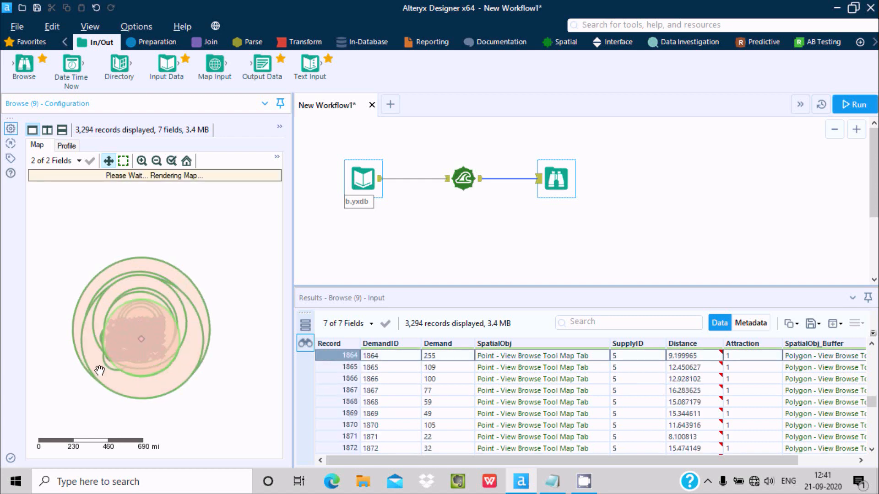
click(132, 279)
click(132, 263)
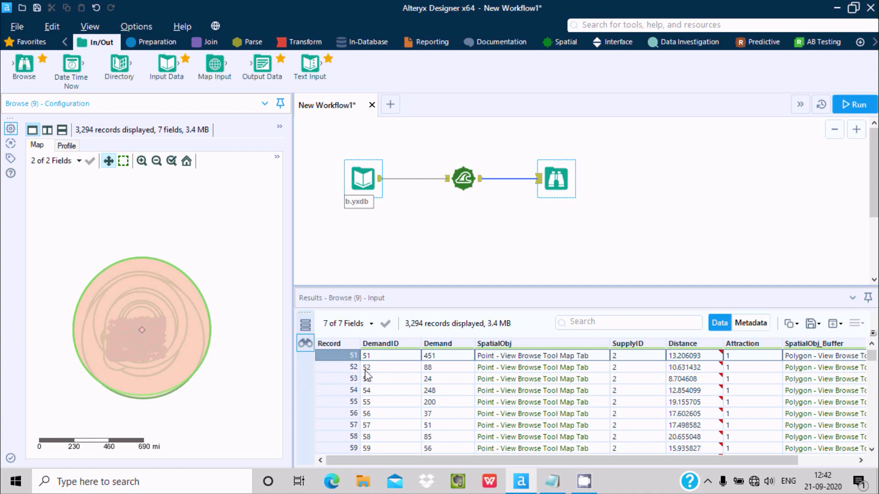
click(193, 283)
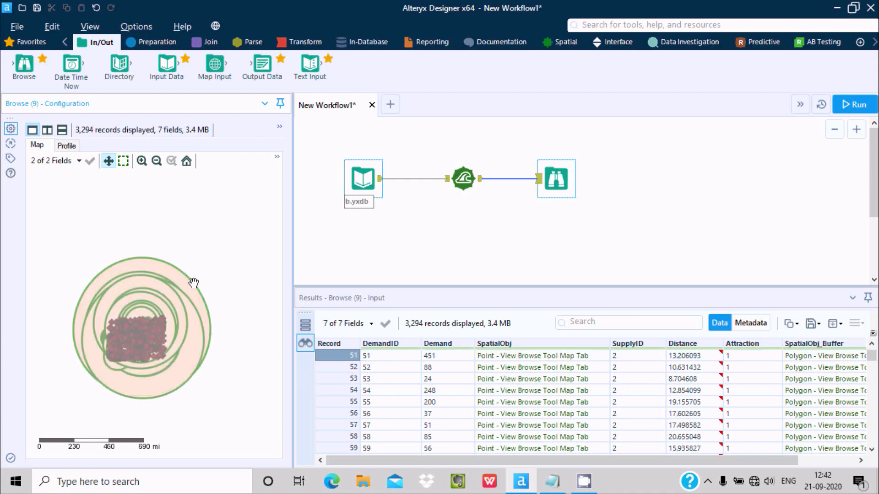
click(209, 313)
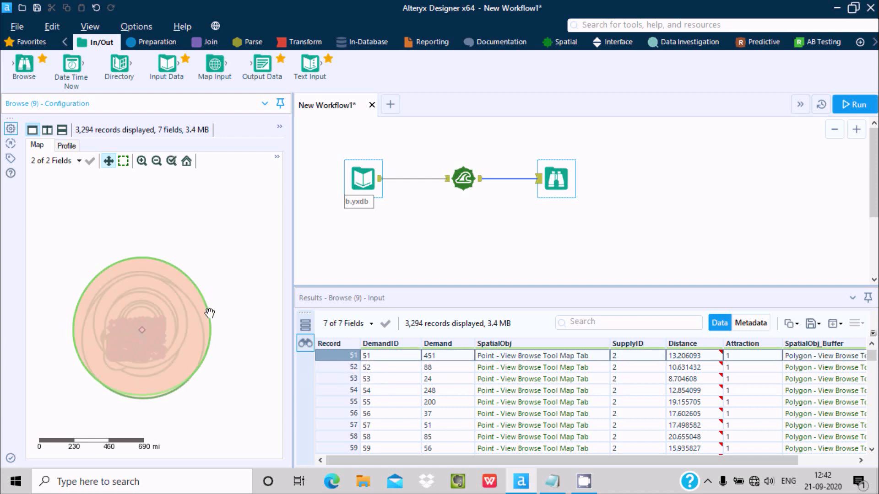
click(203, 365)
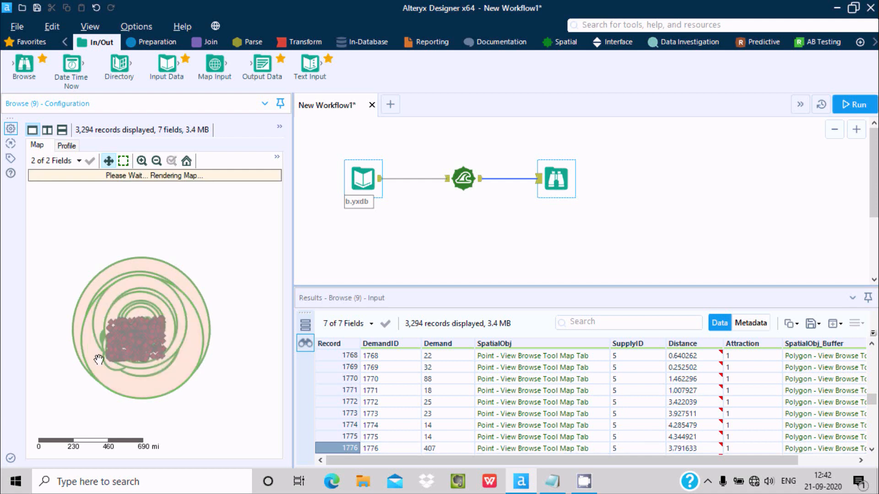
click(153, 302)
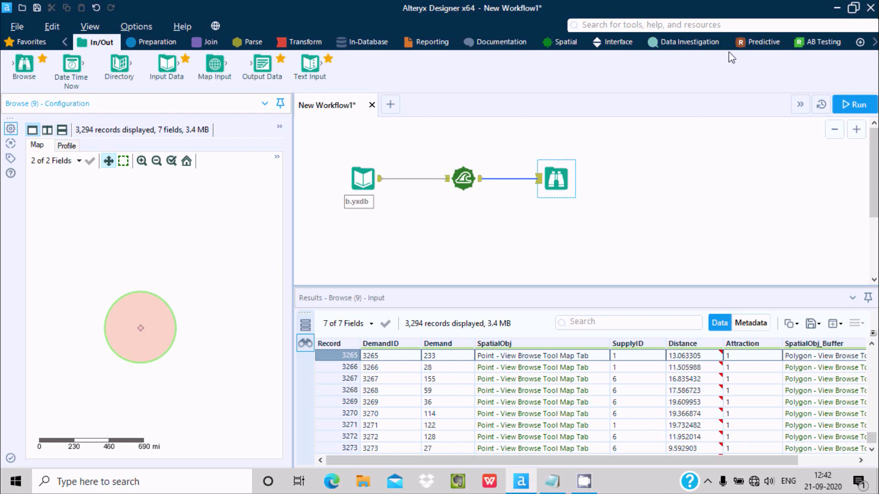
click(562, 42)
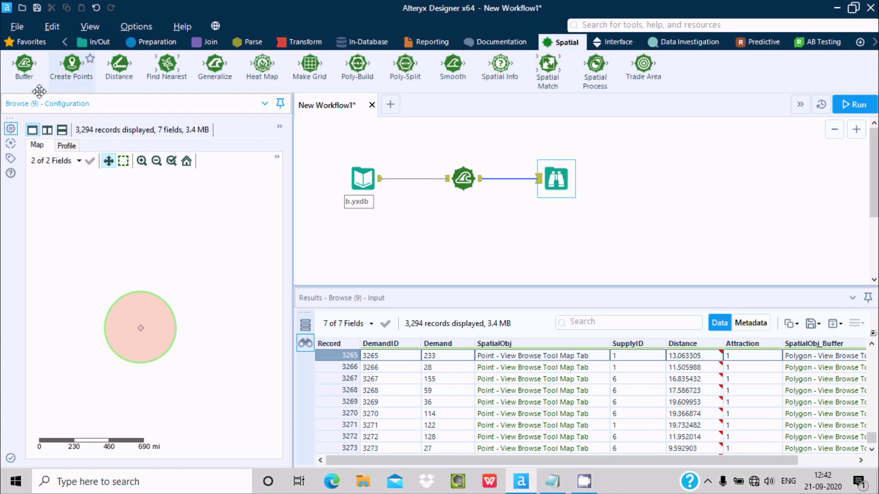